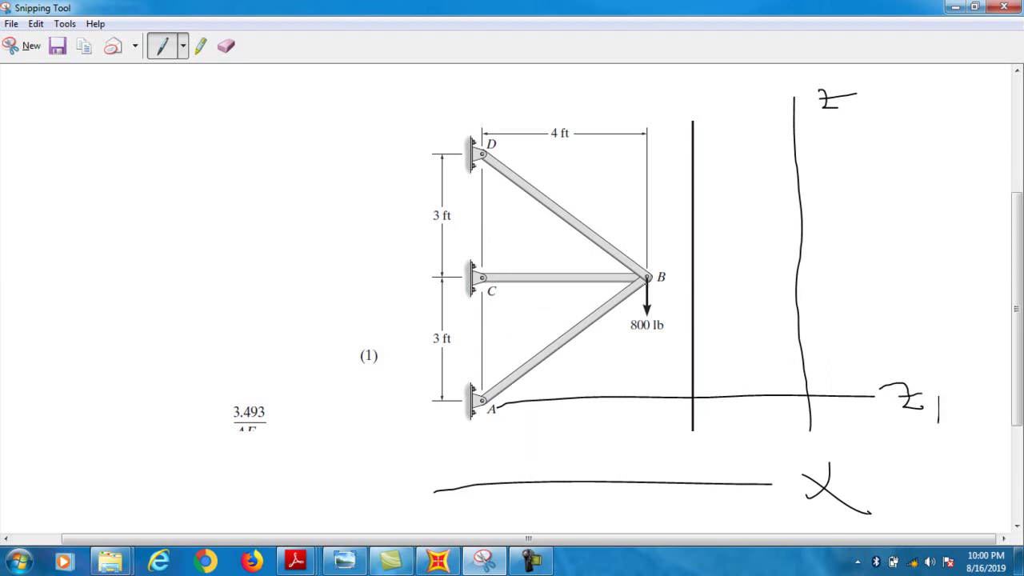
Sketch horizontal grid lines through joints B and D and two verticals labelled x1 and x2
mouse_move(647, 280)
mouse_down()
mouse_move(838, 265)
mouse_move(913, 280)
mouse_move(910, 267)
mouse_move(966, 274)
mouse_up()
mouse_move(484, 150)
mouse_down()
mouse_move(869, 129)
mouse_move(881, 146)
mouse_move(907, 135)
mouse_move(919, 165)
mouse_up()
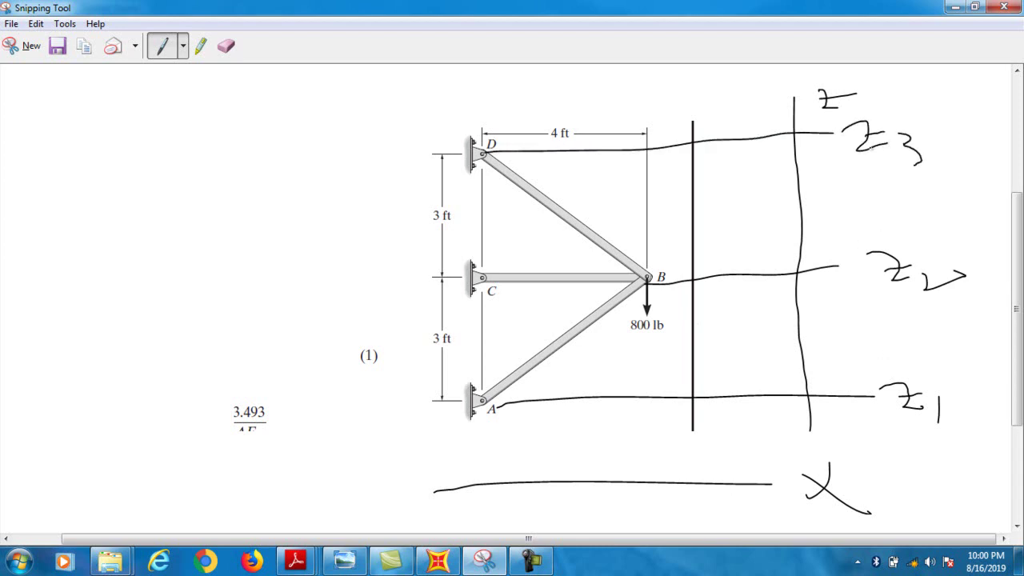
drag(470, 437, 471, 503)
drag(672, 425, 674, 512)
drag(466, 511, 489, 531)
mouse_move(673, 524)
mouse_down()
mouse_move(707, 498)
mouse_move(698, 525)
mouse_move(723, 528)
mouse_up()
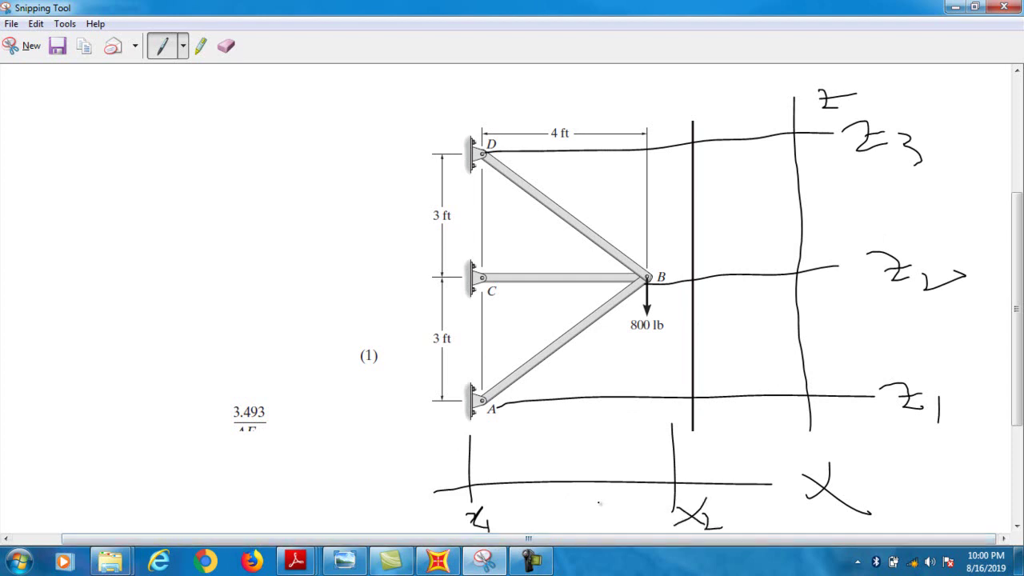
Mark the 4 ft spacing between x1 and x2 and the 3 ft z-spacings, and circle each value
drag(475, 477, 504, 494)
mouse_move(679, 466)
mouse_down()
mouse_move(670, 478)
mouse_move(633, 483)
mouse_up()
mouse_move(556, 450)
mouse_down()
mouse_move(583, 470)
mouse_move(599, 441)
mouse_up()
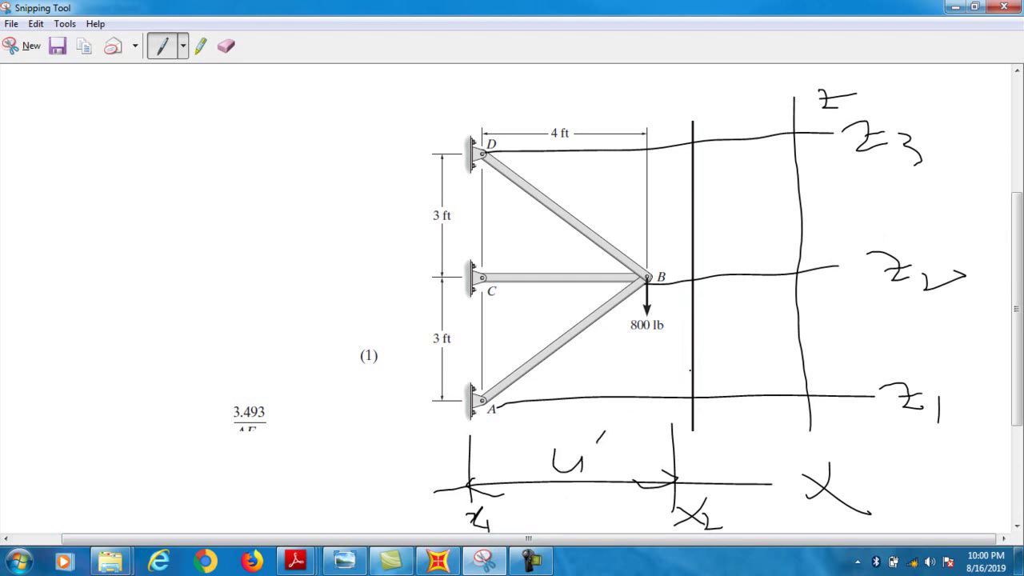
drag(768, 183, 757, 213)
mouse_move(765, 330)
mouse_down()
mouse_move(774, 333)
mouse_move(764, 350)
mouse_move(782, 352)
mouse_move(782, 370)
mouse_up()
drag(773, 307, 794, 344)
mouse_move(770, 305)
mouse_down()
mouse_move(733, 356)
mouse_move(773, 309)
mouse_up()
mouse_move(744, 167)
mouse_down()
mouse_move(756, 229)
mouse_move(793, 229)
mouse_move(780, 181)
mouse_move(728, 167)
mouse_up()
mouse_move(635, 429)
mouse_down()
mouse_move(563, 439)
mouse_move(550, 469)
mouse_move(561, 484)
mouse_move(606, 469)
mouse_move(627, 425)
mouse_up()
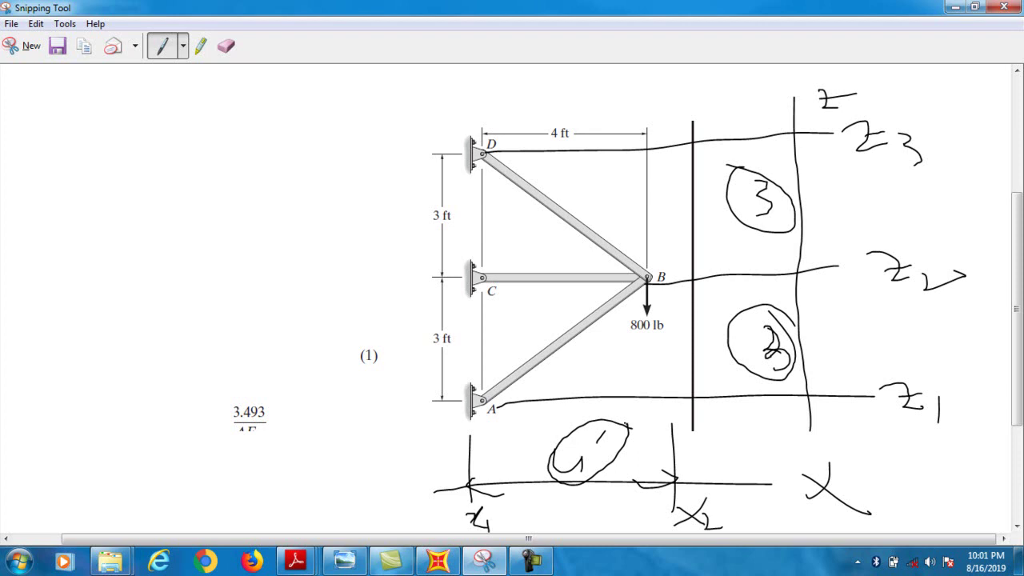
scroll(631, 415, down, 1)
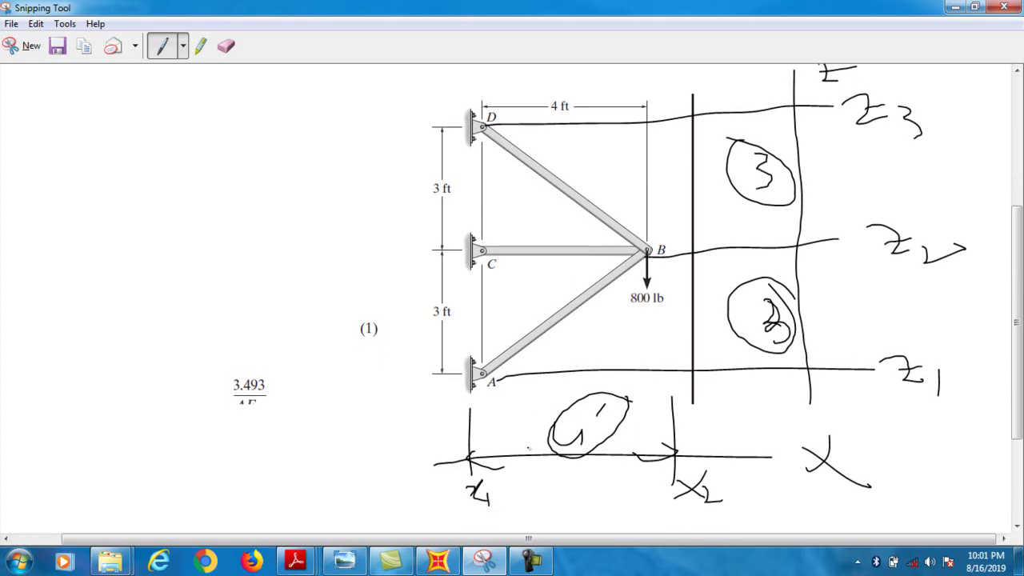
Bring the truss sketch forward, loop the 800 lb load label, then switch to SAP2000
click(442, 563)
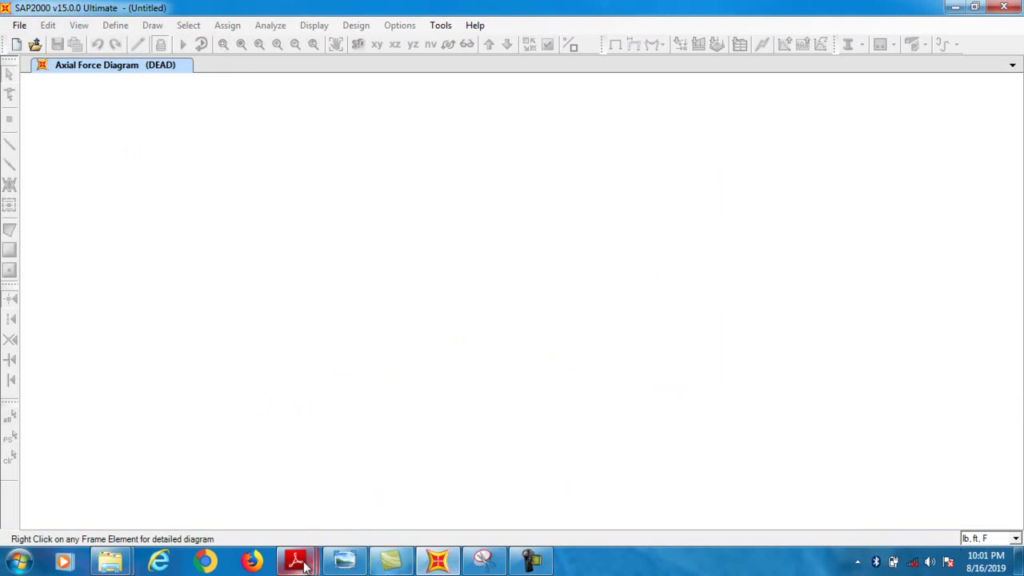
mouse_move(296, 563)
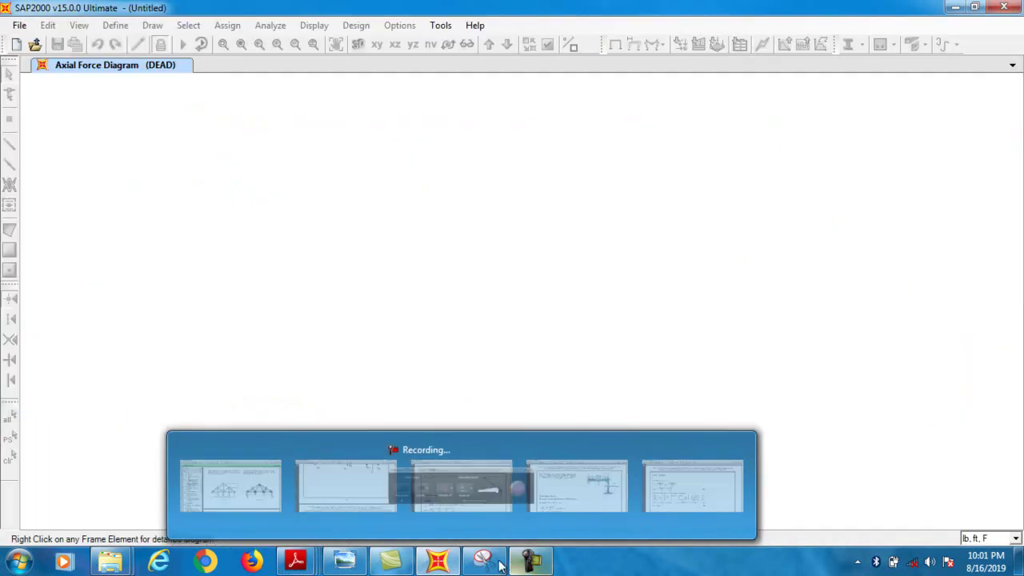
mouse_move(494, 564)
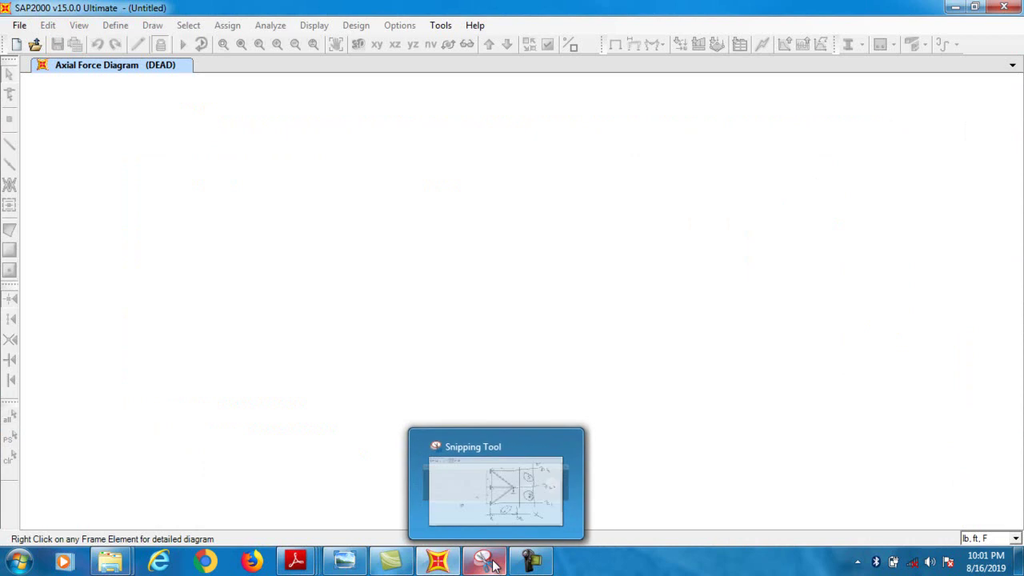
click(467, 486)
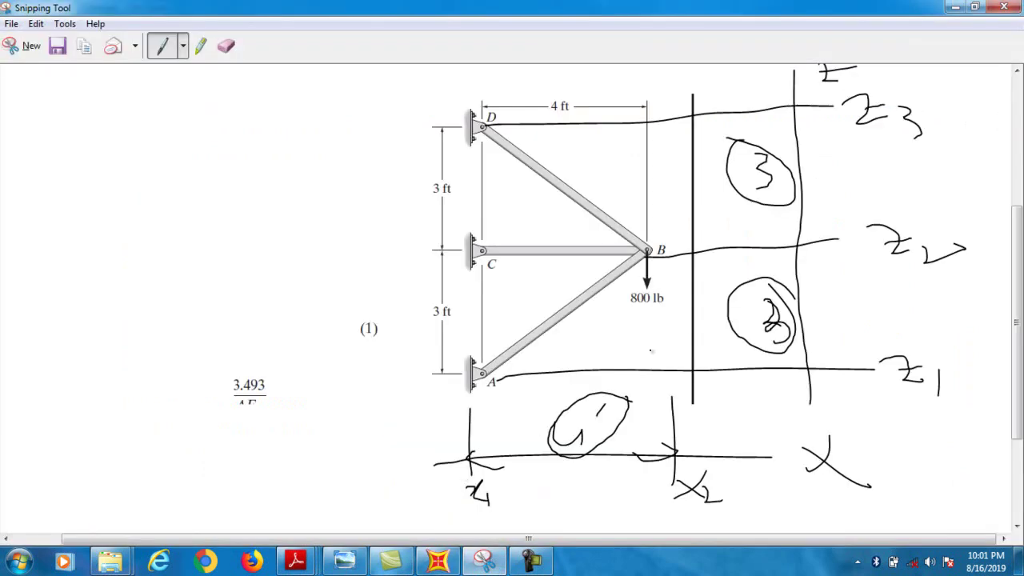
mouse_move(670, 296)
mouse_down()
mouse_move(646, 287)
mouse_move(622, 304)
mouse_move(647, 317)
mouse_move(670, 293)
mouse_up()
click(438, 560)
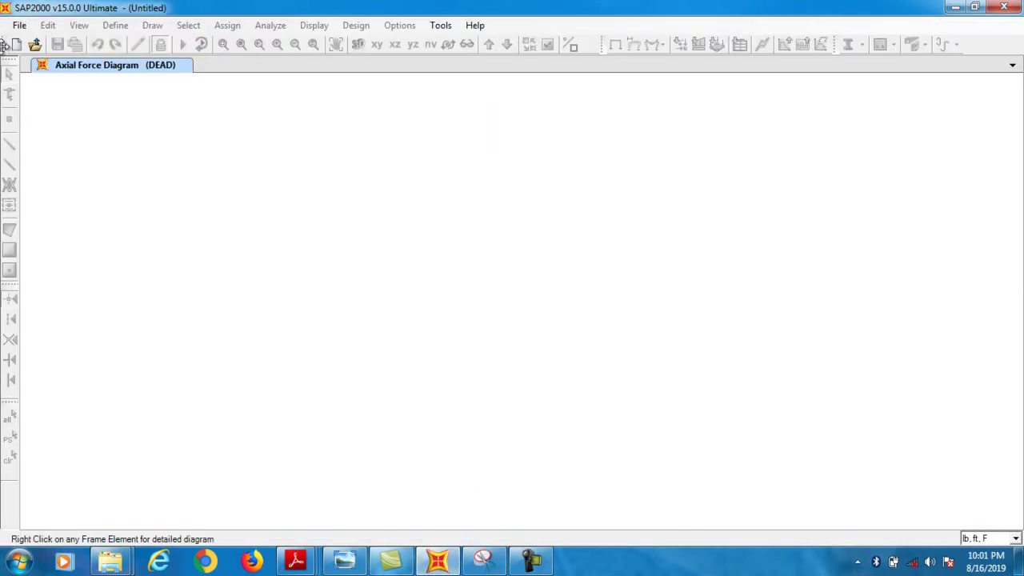
Start a new Grid Only model with 2 X, 1 Y and 3 Z grid lines
click(17, 45)
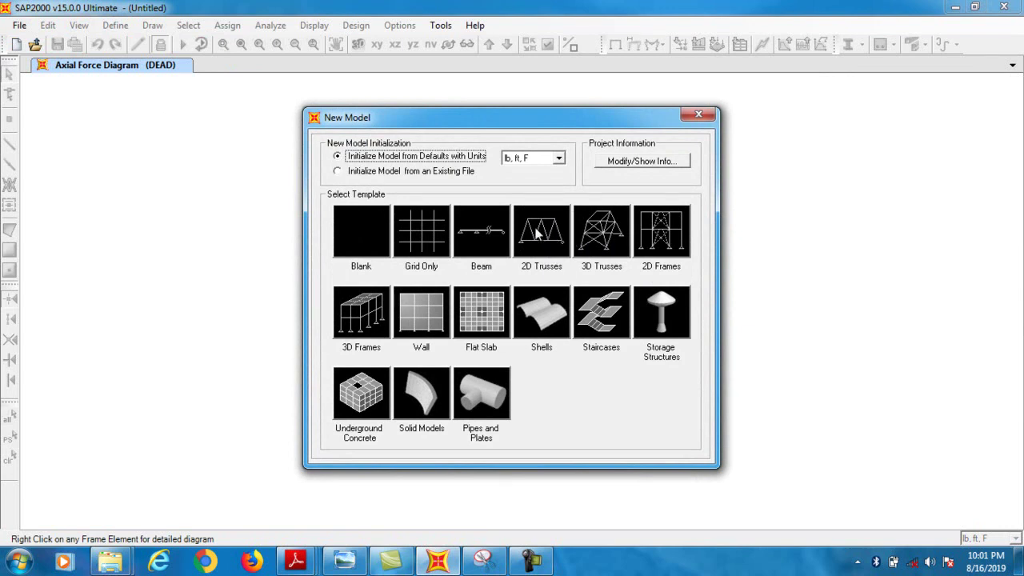
click(420, 240)
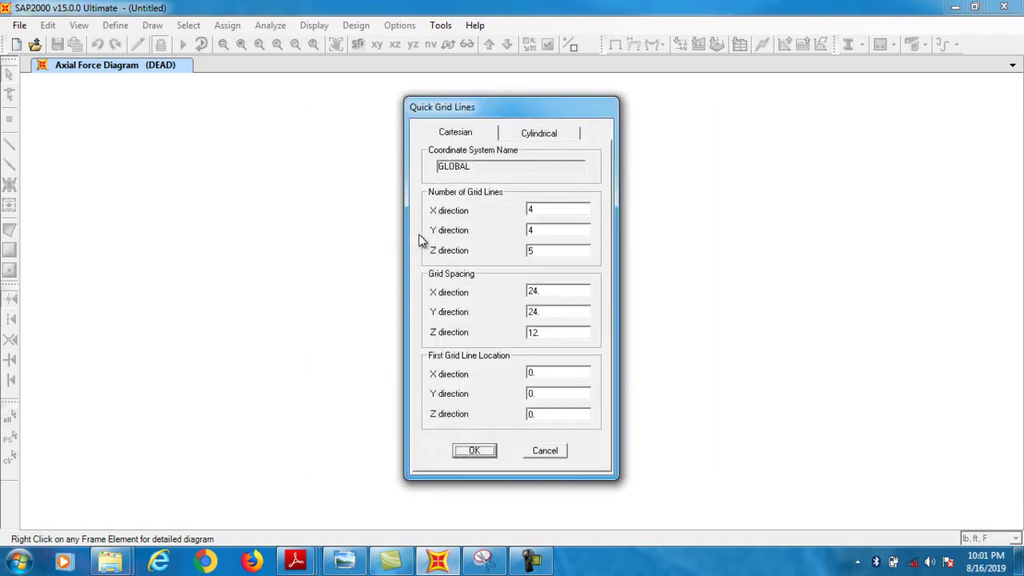
click(553, 209)
text(1)
double_click(547, 251)
Set grid spacings to 4 ft in X, 1 ft in Y and 3 ft in Z, and create the grid
double_click(548, 291)
text(4)
double_click(549, 312)
text(1)
double_click(551, 335)
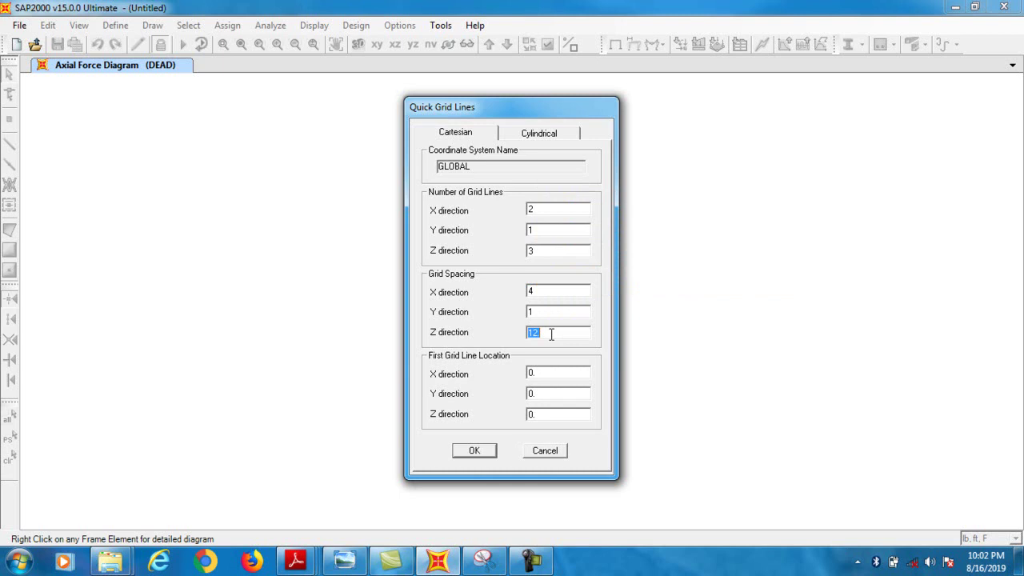
text(3)
click(483, 454)
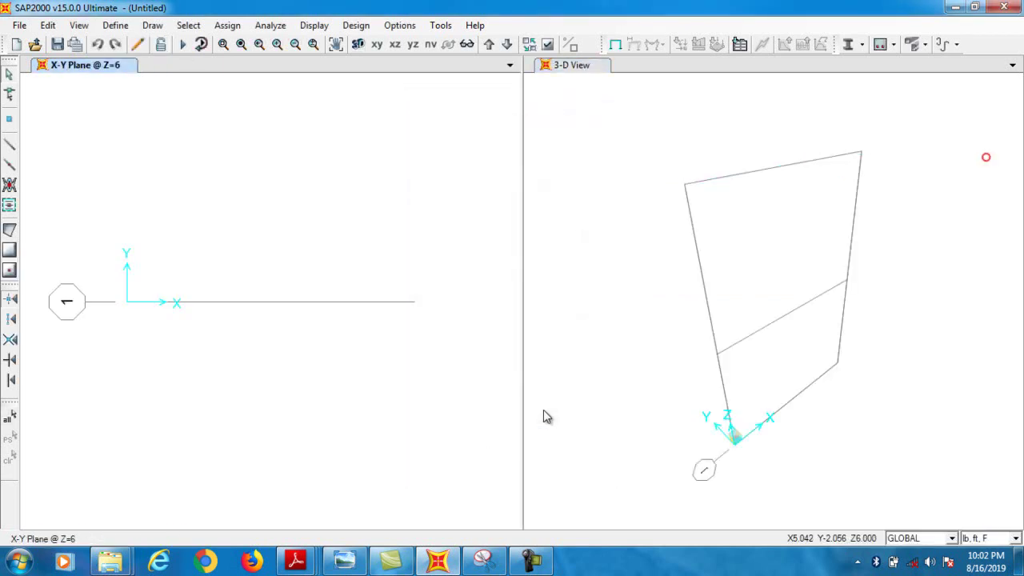
Close the 3-D View window and switch the remaining view to the X-Z plane
click(611, 67)
click(604, 69)
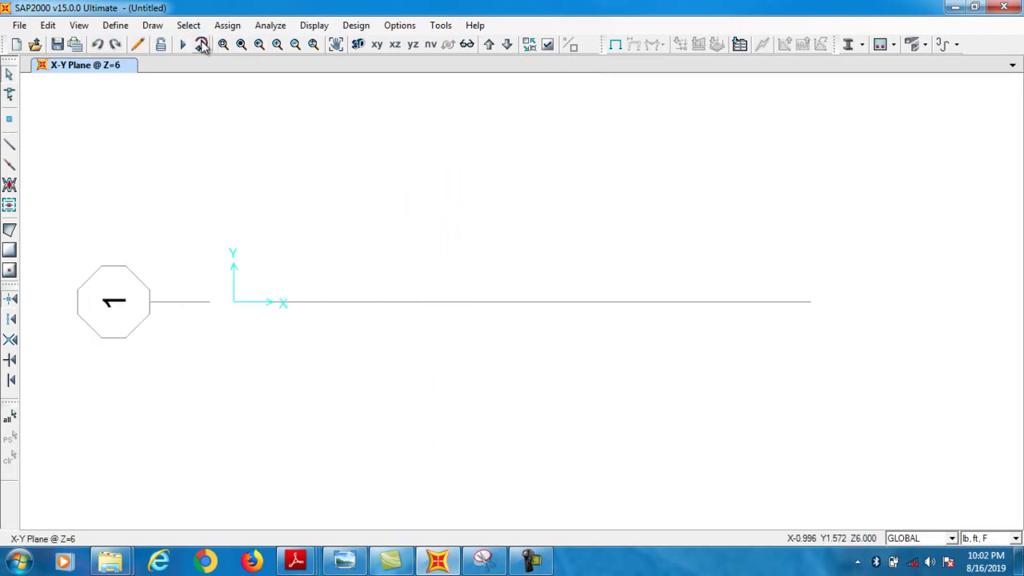
click(395, 44)
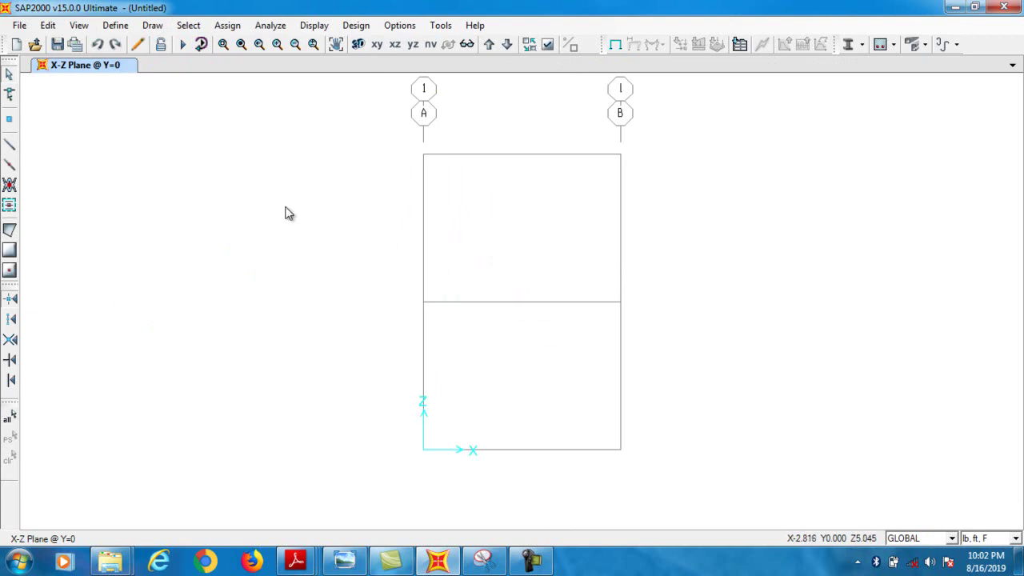
Start Draw Frame/Cable with Straight Frame, section FSEC1 and Continuous moment releases
click(10, 164)
drag(532, 243, 846, 193)
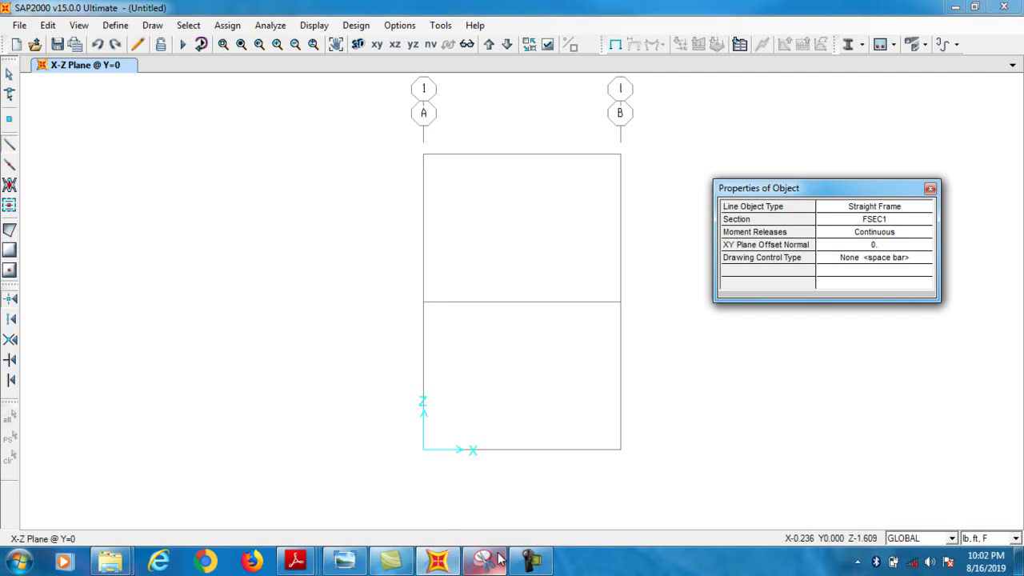
mouse_move(499, 560)
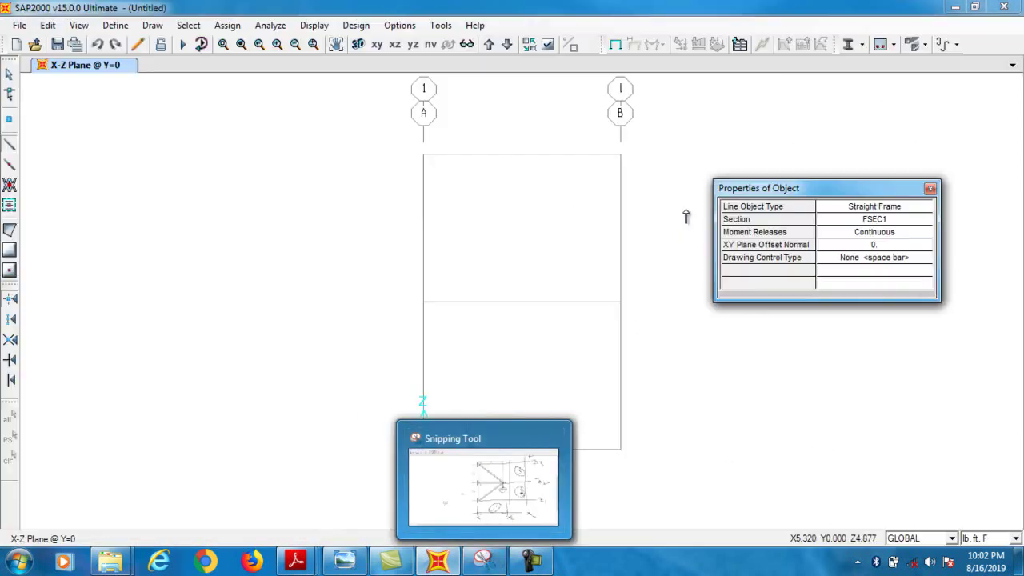
Draw the two inclined members from bottom-left through right-middle to top-left grid points
click(423, 448)
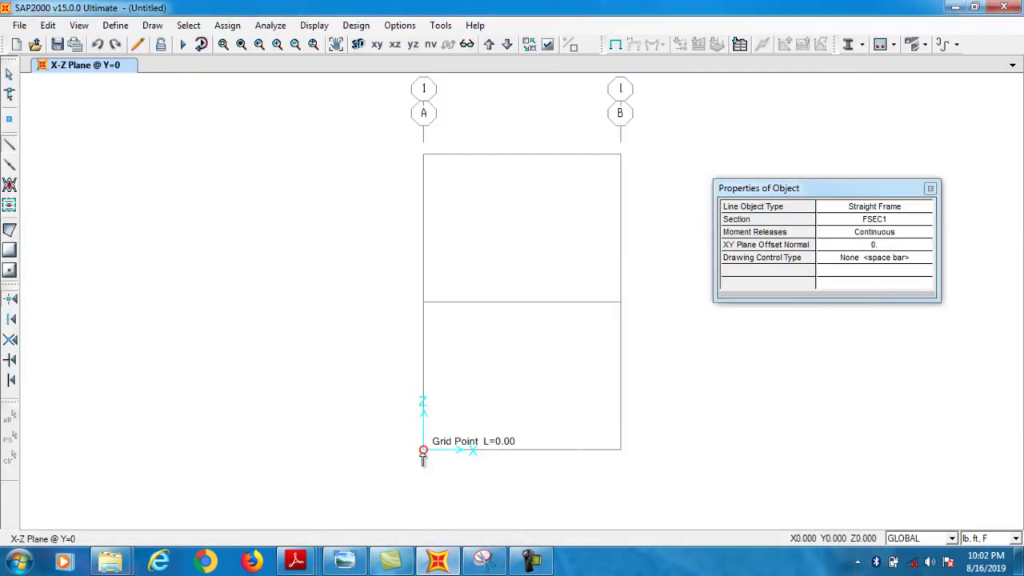
click(620, 302)
click(423, 155)
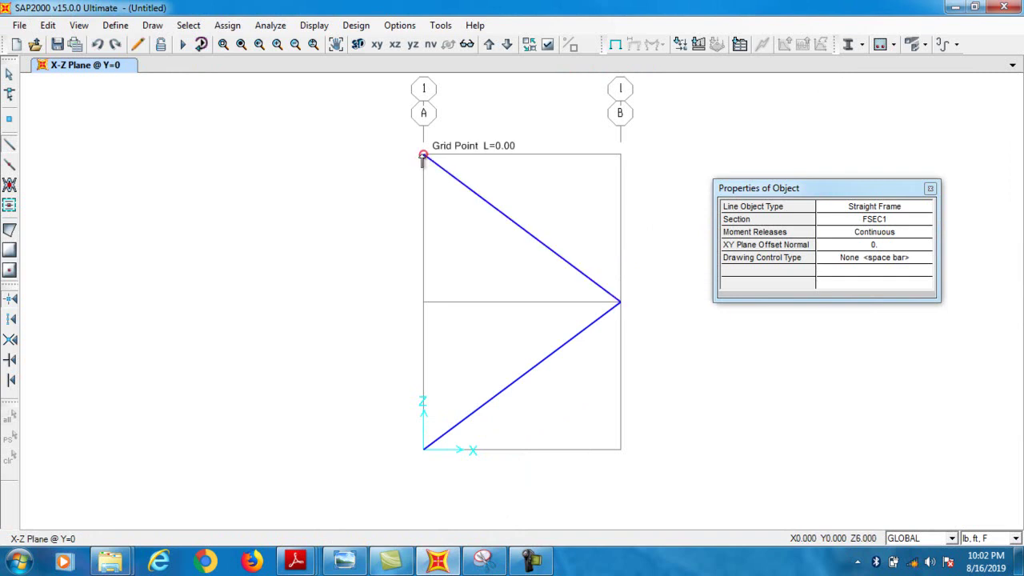
key(Escape)
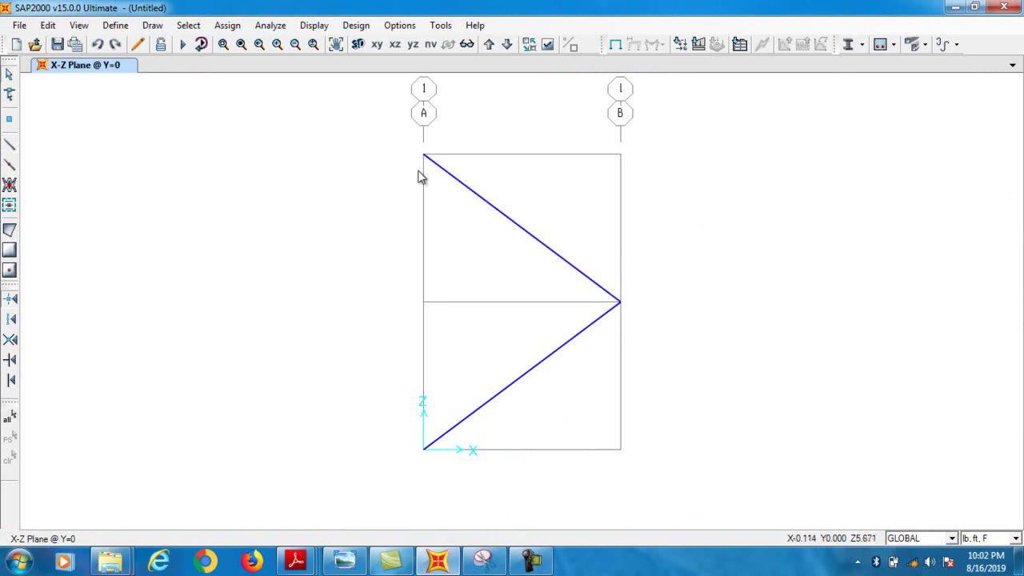
Draw the horizontal member from the mid-left point to the right-middle joint
click(10, 145)
click(423, 303)
click(620, 303)
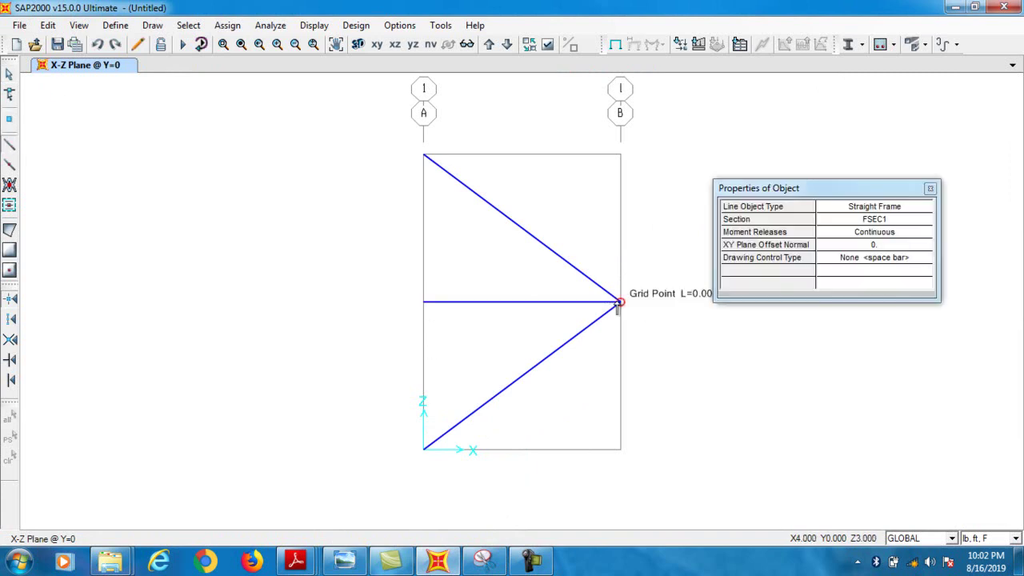
key(Escape)
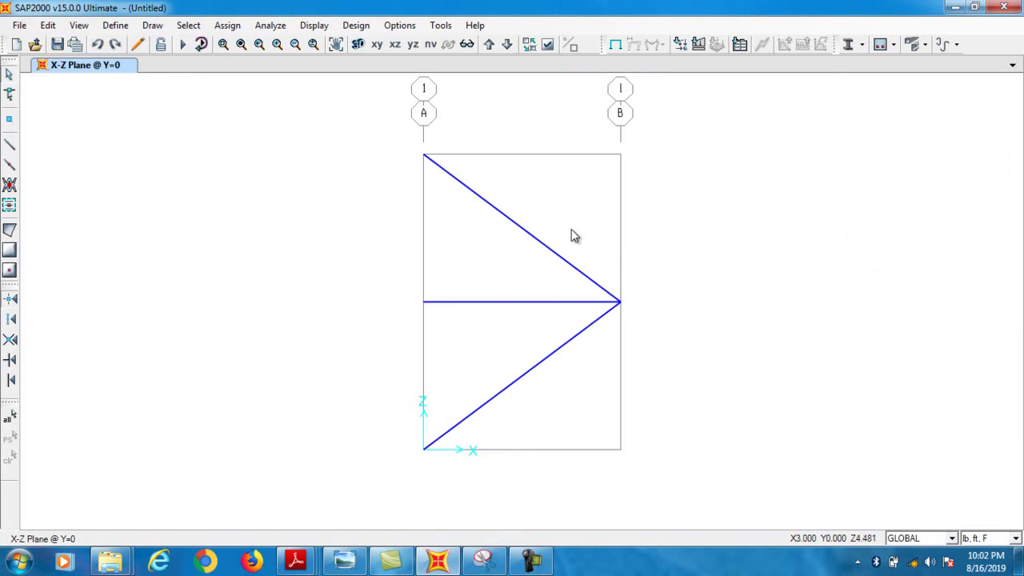
Select the three left-hand joints at the top, middle and bottom
click(424, 155)
click(424, 301)
click(424, 448)
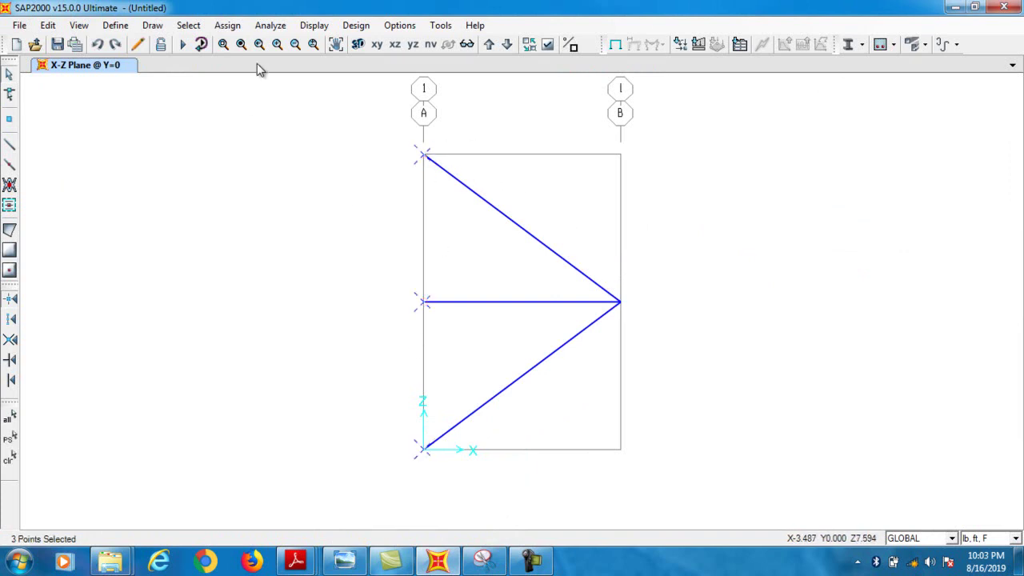
Assign pinned joint restraints to the three selected left-hand joints
click(230, 24)
mouse_move(466, 31)
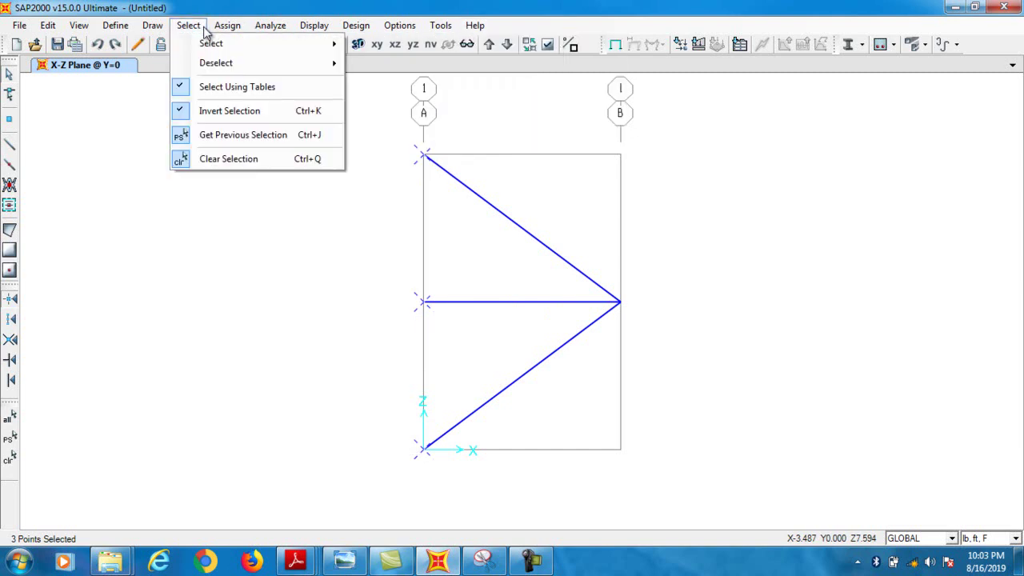
mouse_move(227, 24)
mouse_move(336, 48)
click(454, 45)
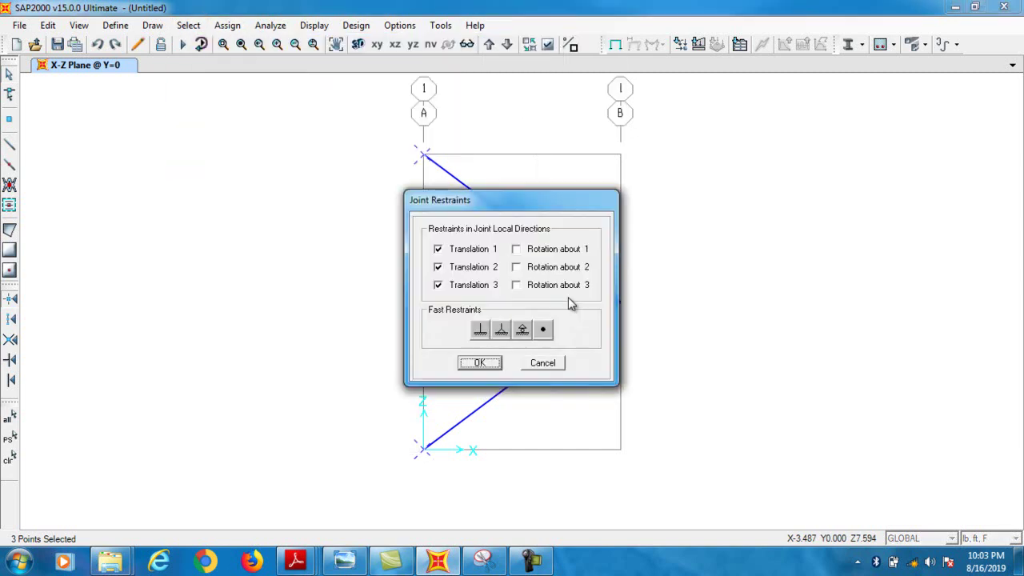
click(500, 330)
click(477, 364)
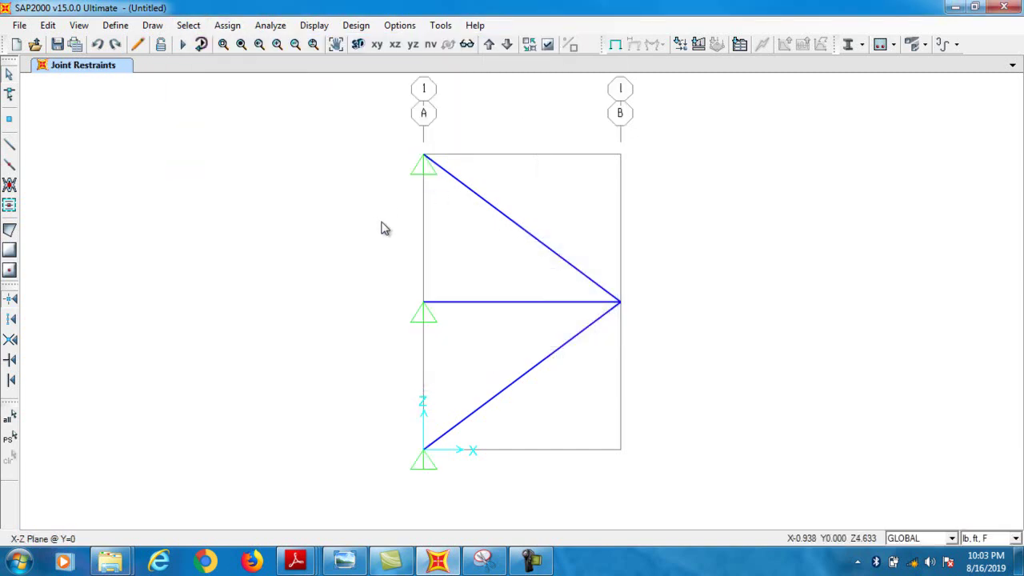
Rotate the three support joints' local axes 90° about Y'
click(424, 156)
click(424, 302)
click(424, 452)
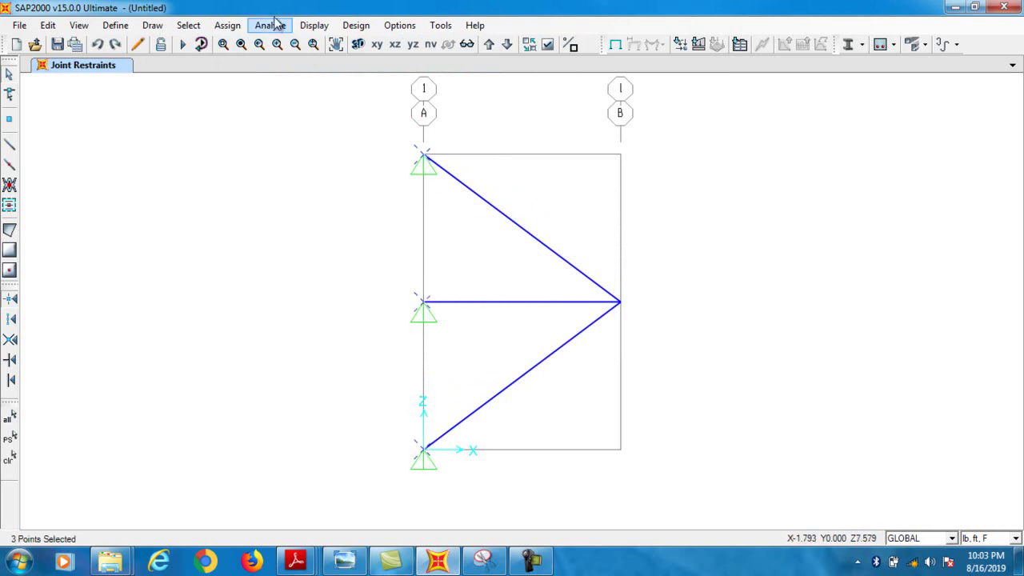
click(228, 27)
mouse_move(244, 43)
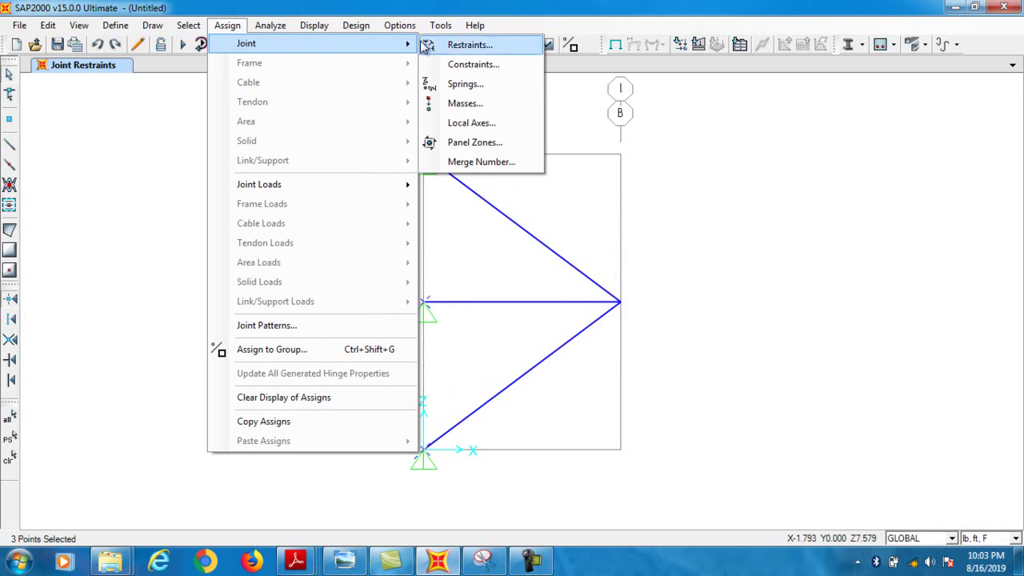
click(480, 121)
double_click(544, 267)
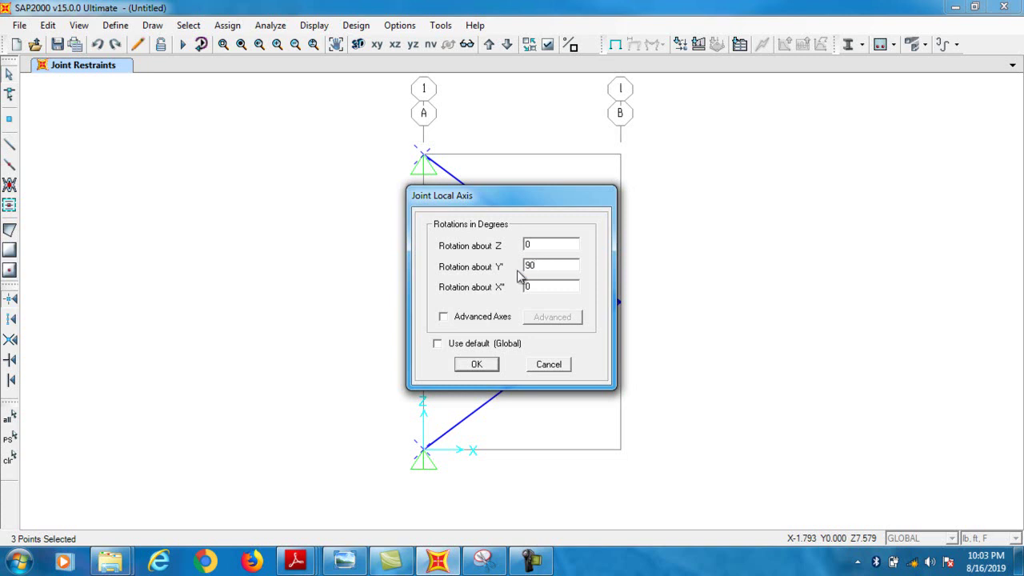
click(478, 364)
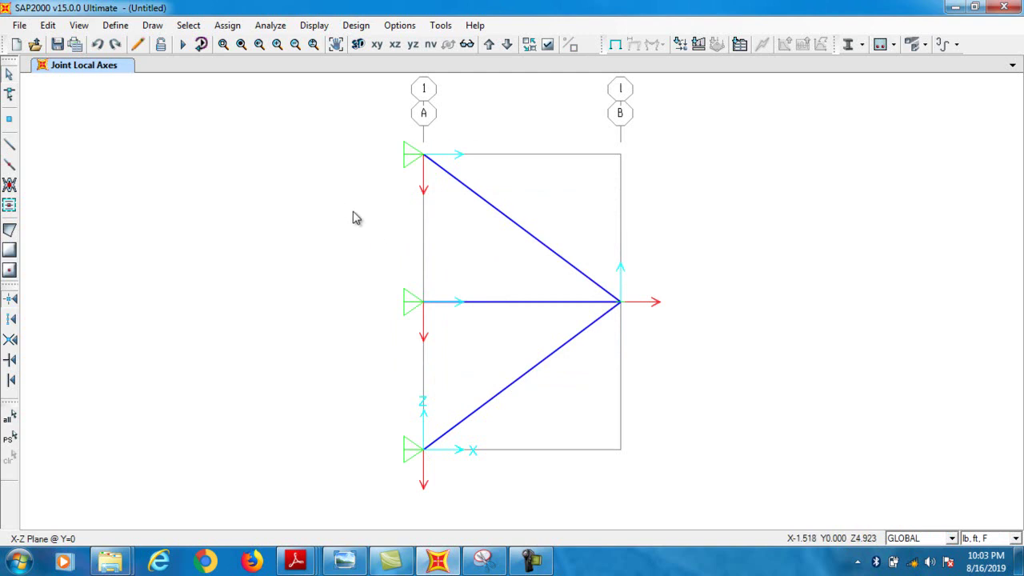
click(621, 304)
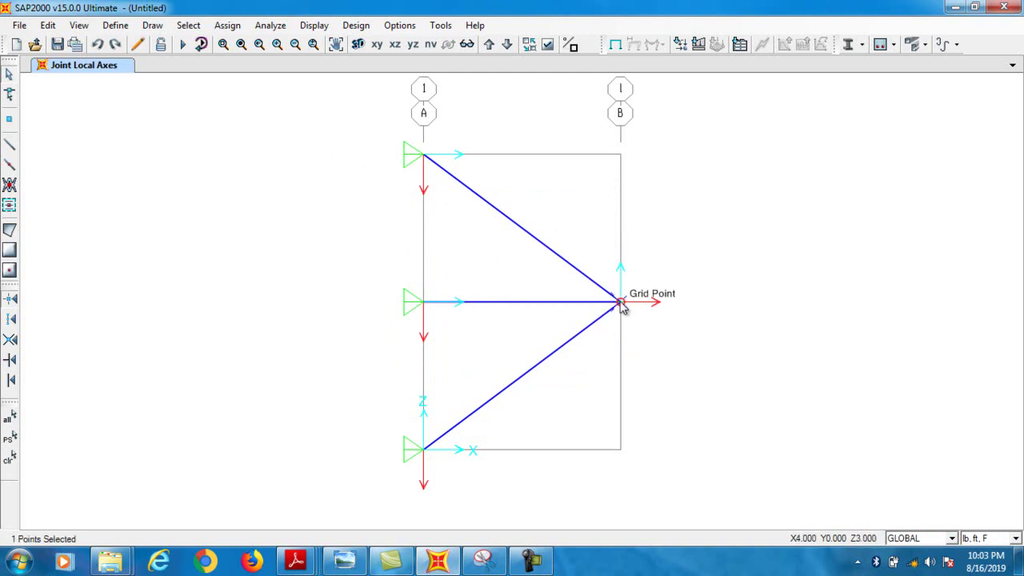
From the Joint Forces dialog, set the DEAD pattern's self-weight multiplier to 0
click(227, 26)
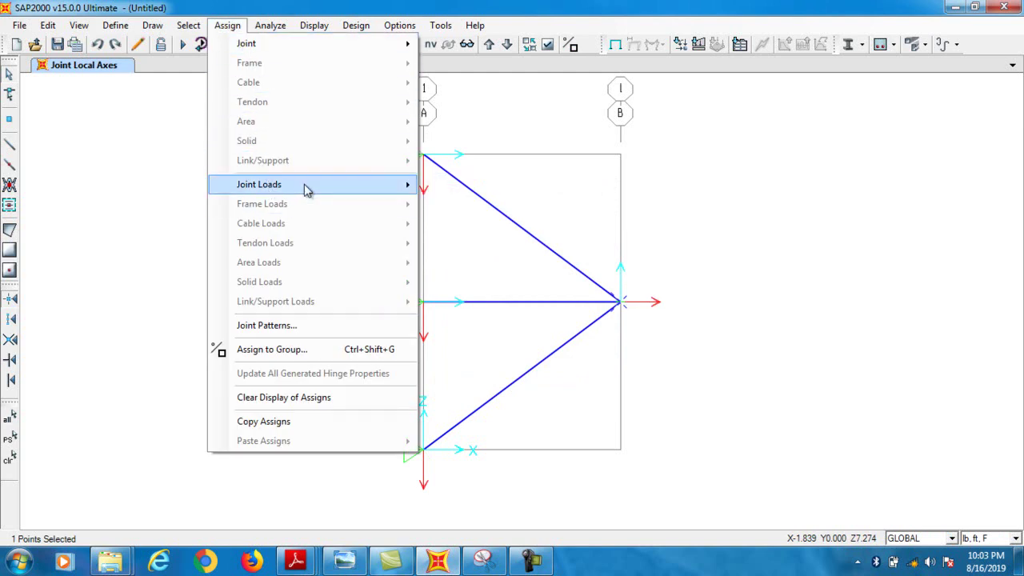
click(464, 186)
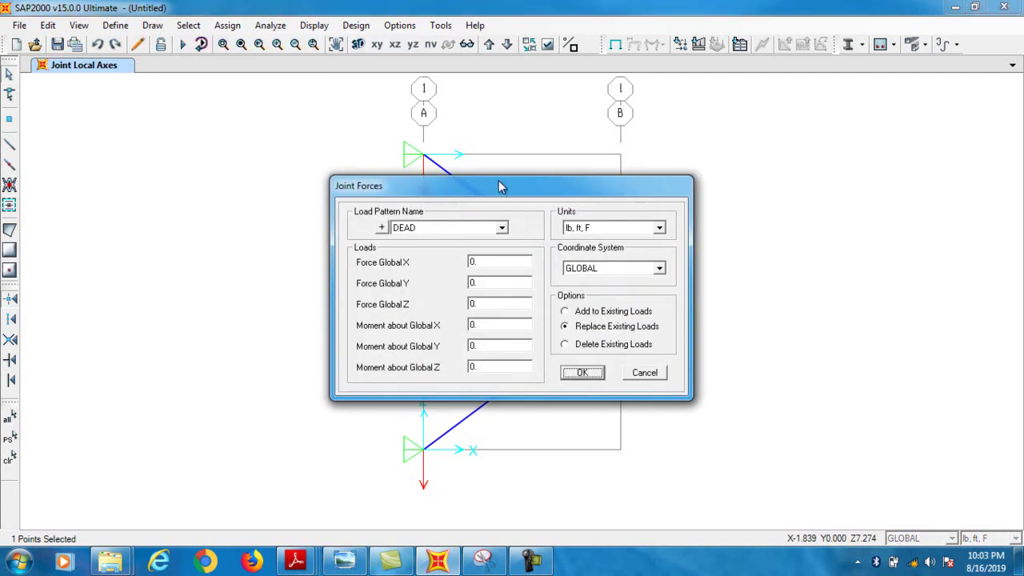
drag(496, 185, 424, 151)
click(313, 182)
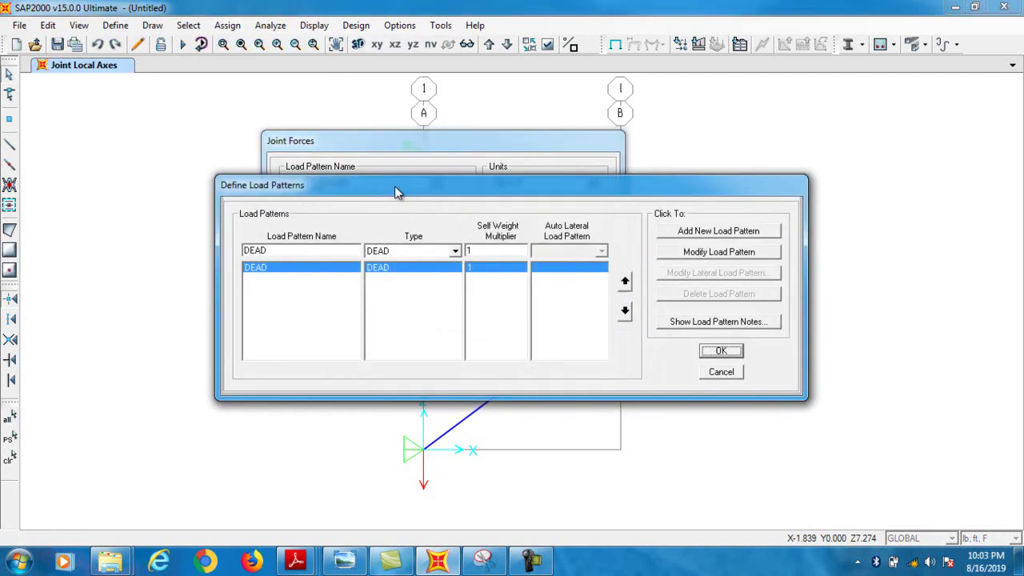
double_click(472, 249)
text(0)
click(718, 251)
click(718, 353)
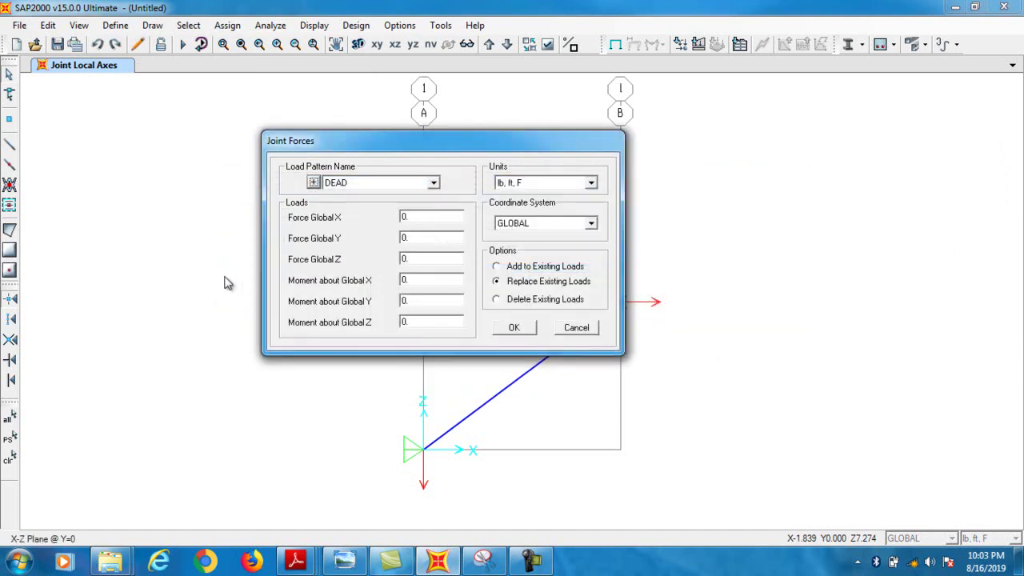
Apply a -800 lb Force Global Z load at the tip joint and compare with the sketch
drag(460, 147, 332, 124)
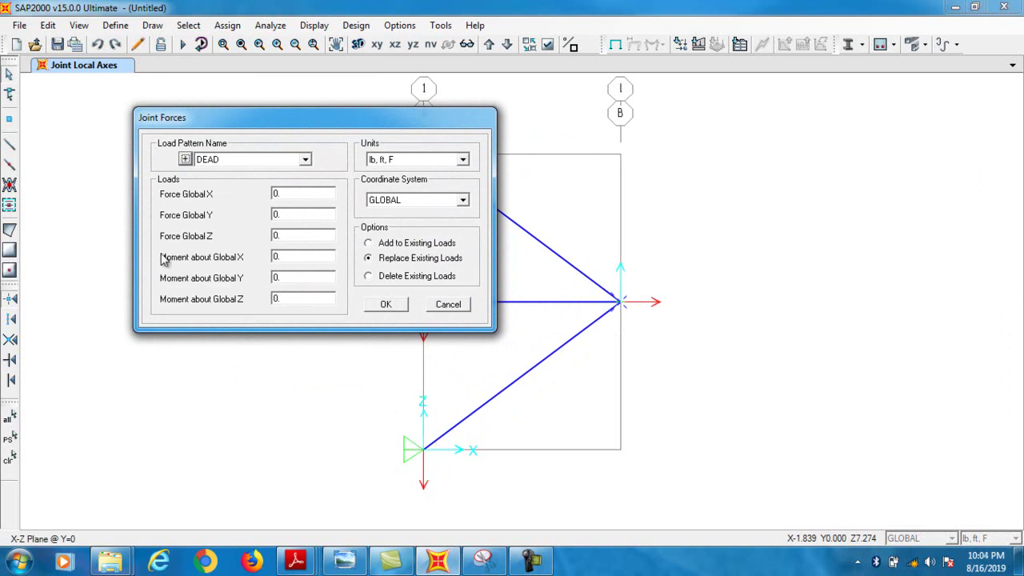
click(284, 235)
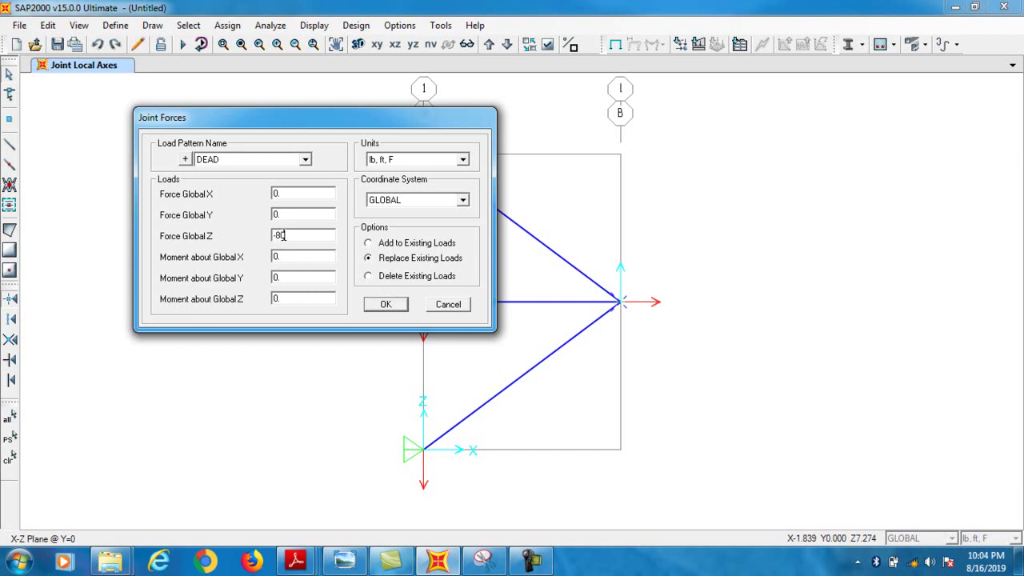
click(385, 307)
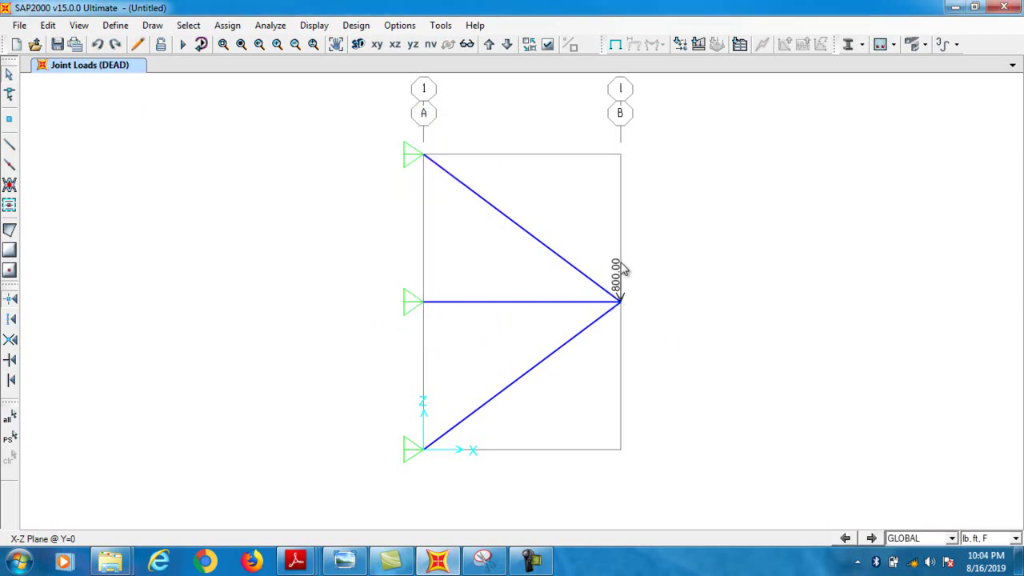
drag(604, 241, 653, 324)
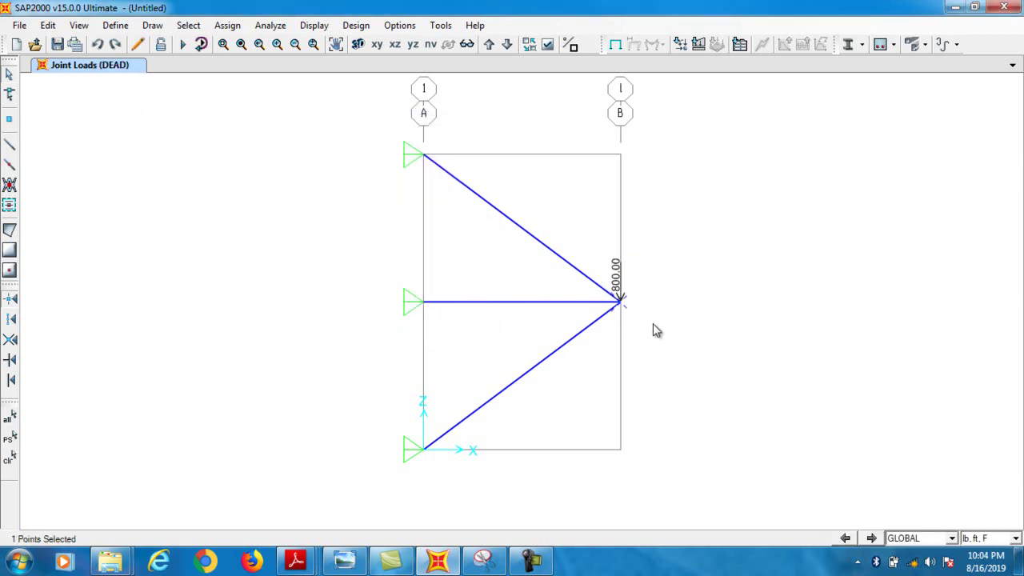
key(Escape)
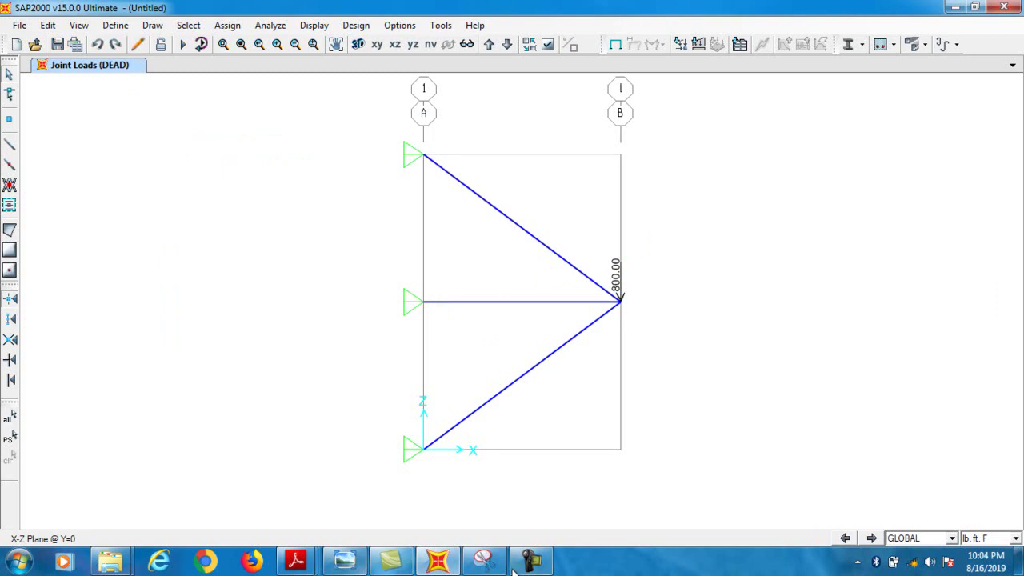
click(484, 561)
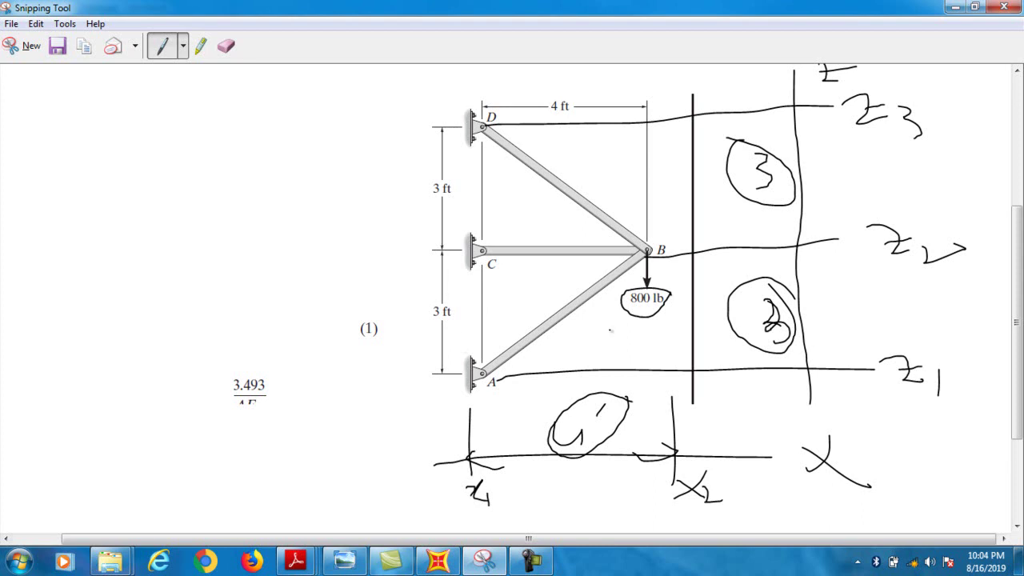
click(955, 7)
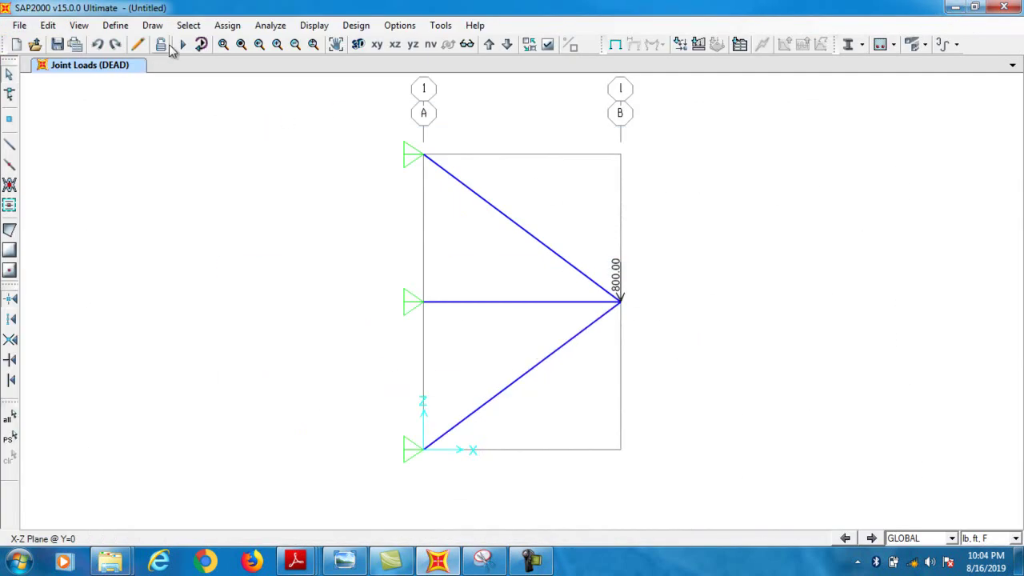
Set MODAL to Do Not Run, then run the DEAD case after saving the model as 44
click(182, 45)
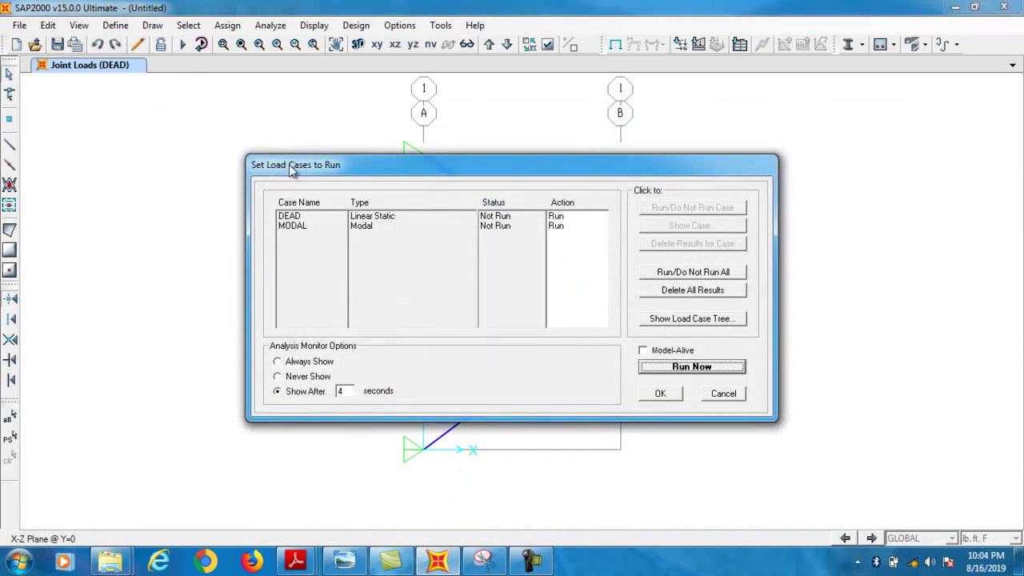
click(317, 227)
click(666, 208)
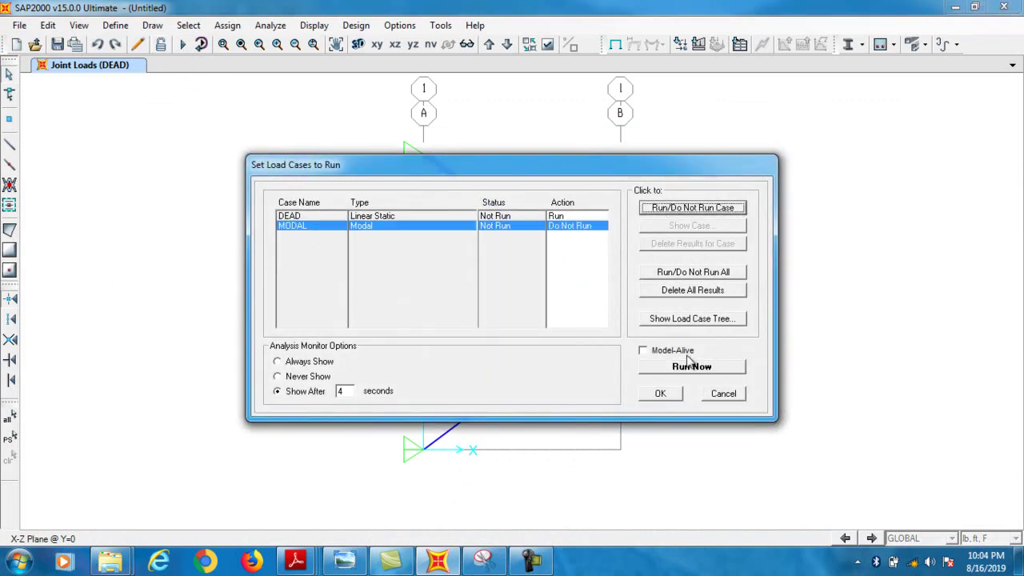
click(689, 368)
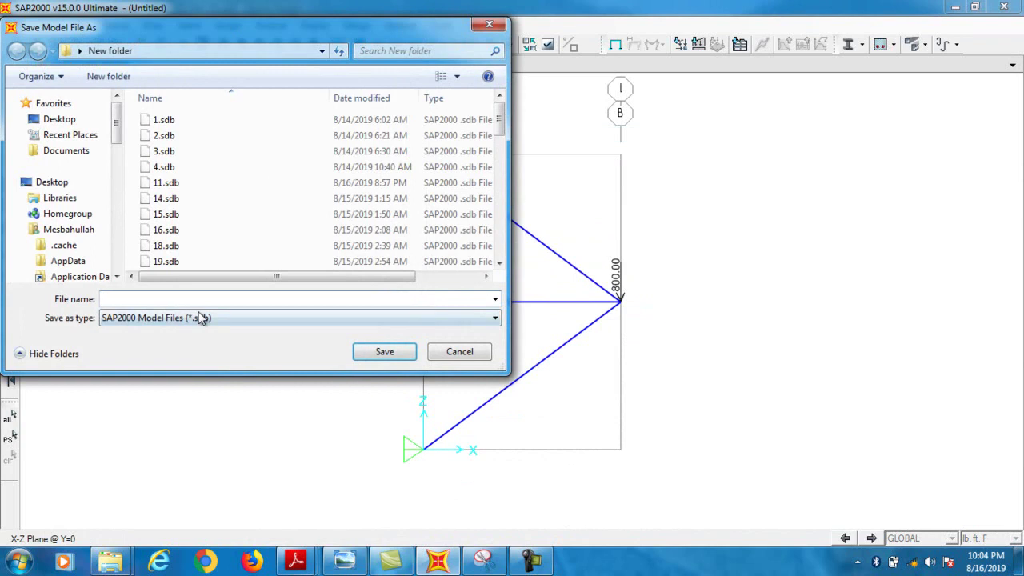
drag(499, 118, 504, 220)
text(44)
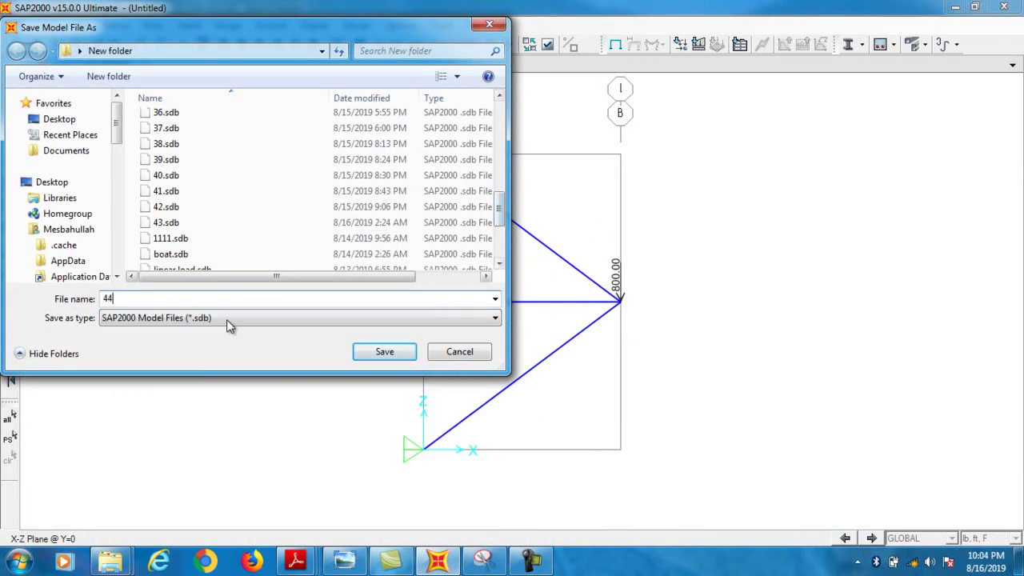
click(376, 356)
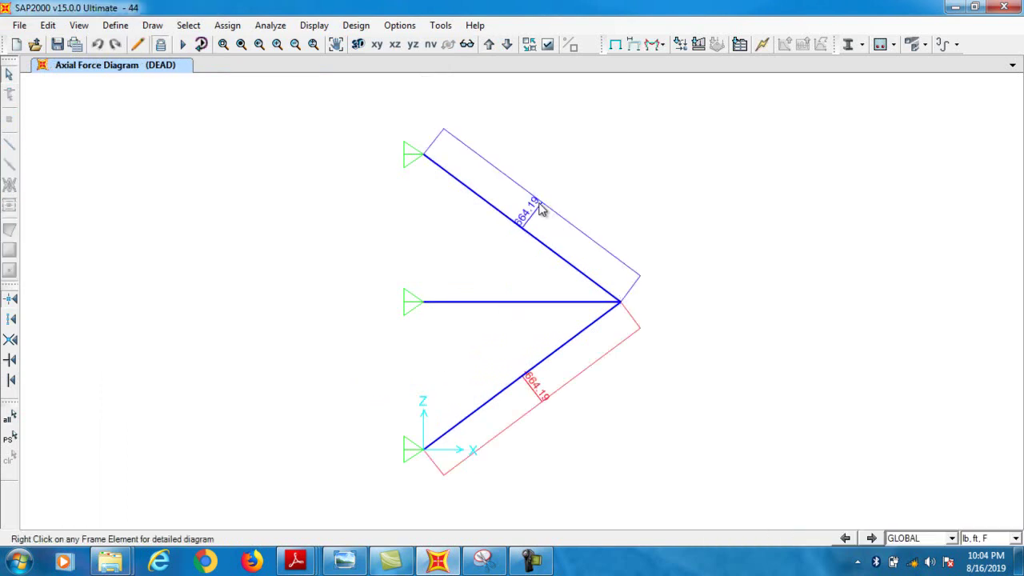
Display the DEAD joint reactions of 533.33 and 395.87 lb at the supports
click(661, 46)
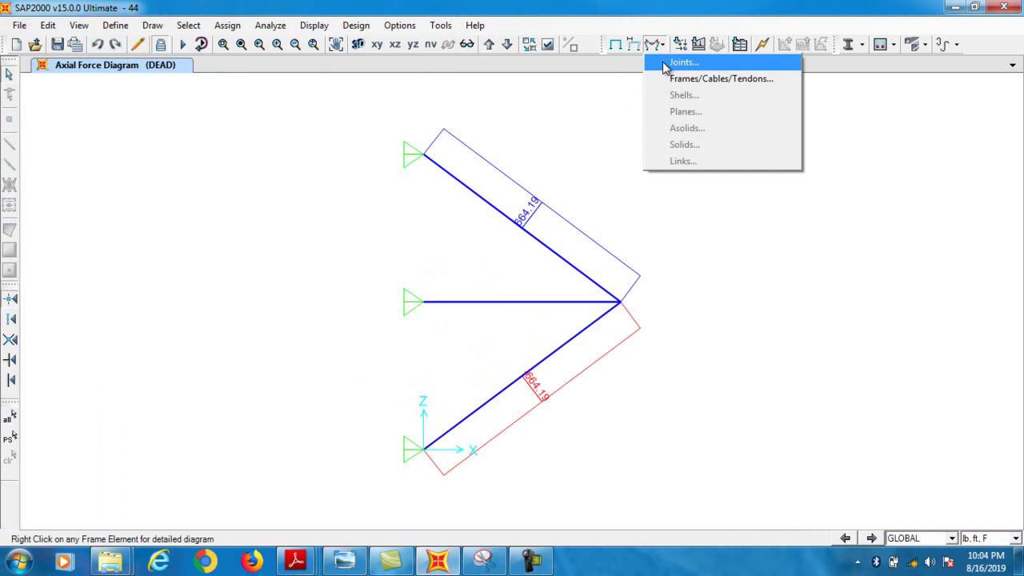
click(664, 64)
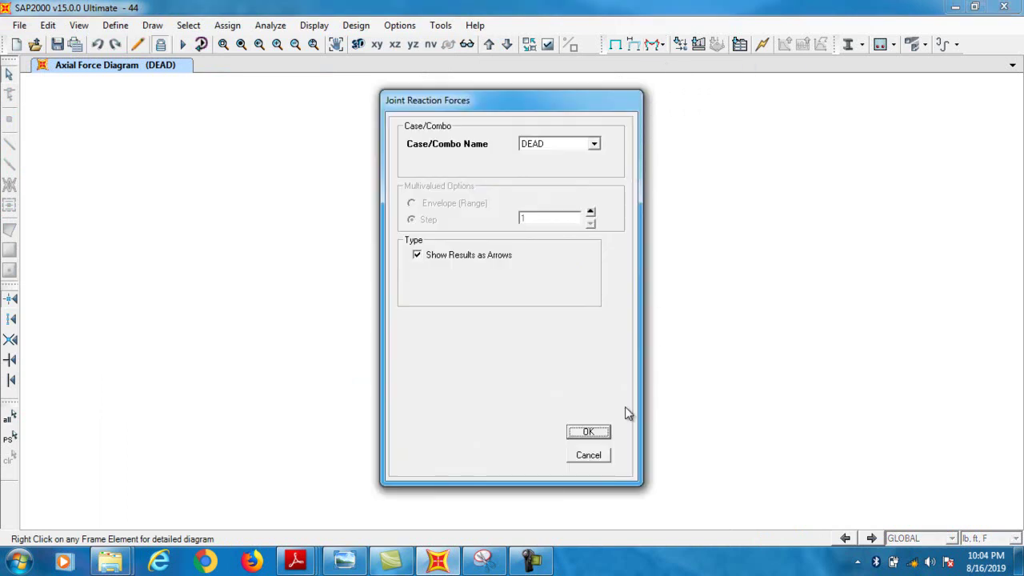
click(599, 433)
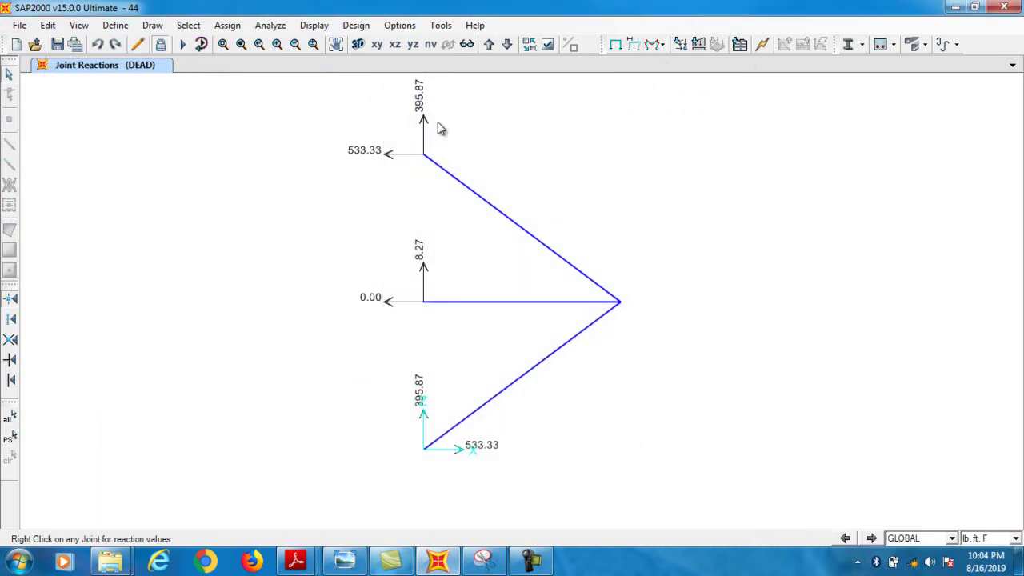
Switch the frame force diagram to Axial Force, then bring up the textbook sketch
click(657, 45)
click(665, 64)
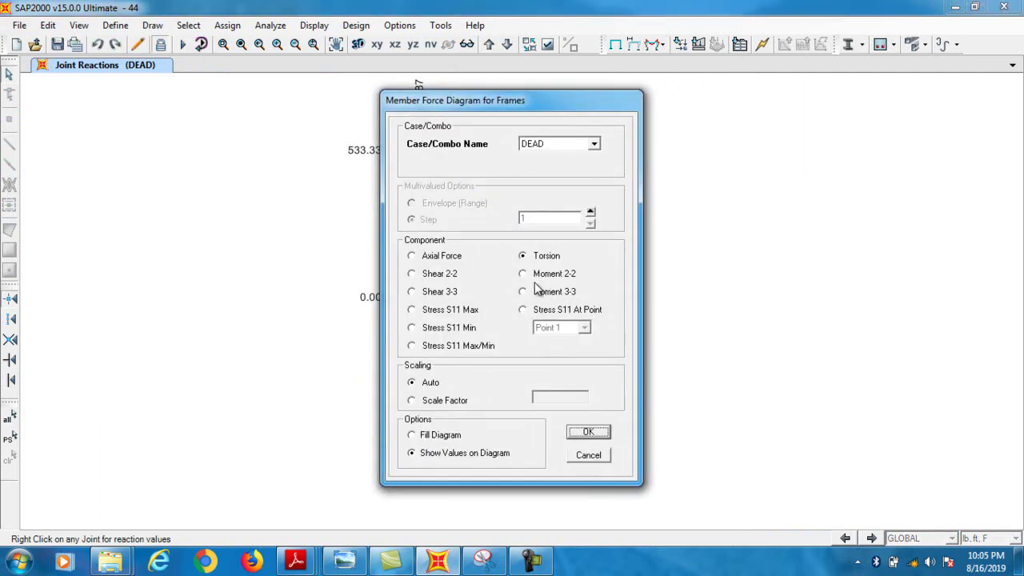
click(432, 255)
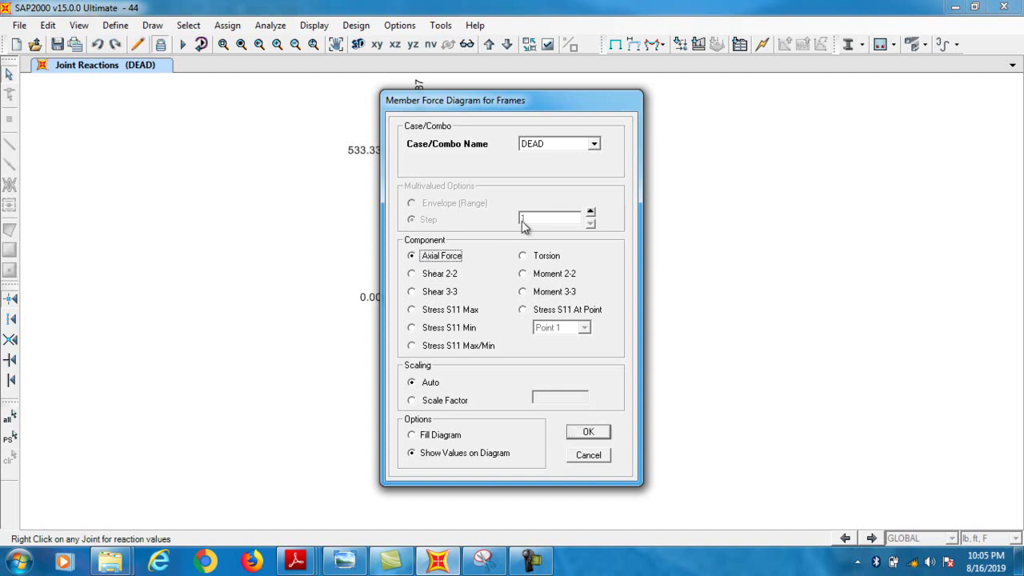
click(486, 562)
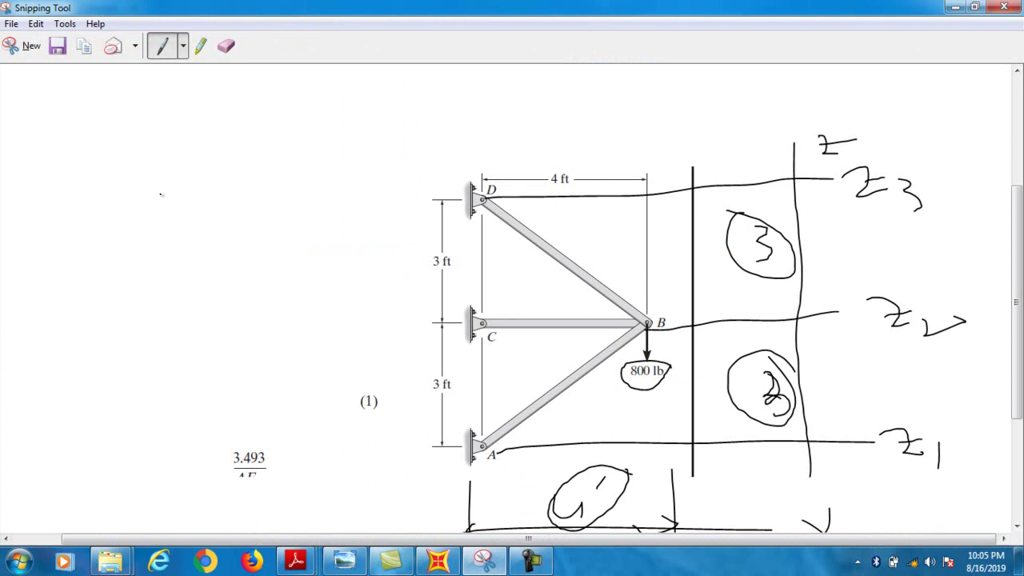
Sketch a tension member with outward arrows (+T) and a compression member with inward arrows (C)
drag(174, 159, 174, 289)
scroll(173, 289, down, 1)
drag(191, 166, 198, 271)
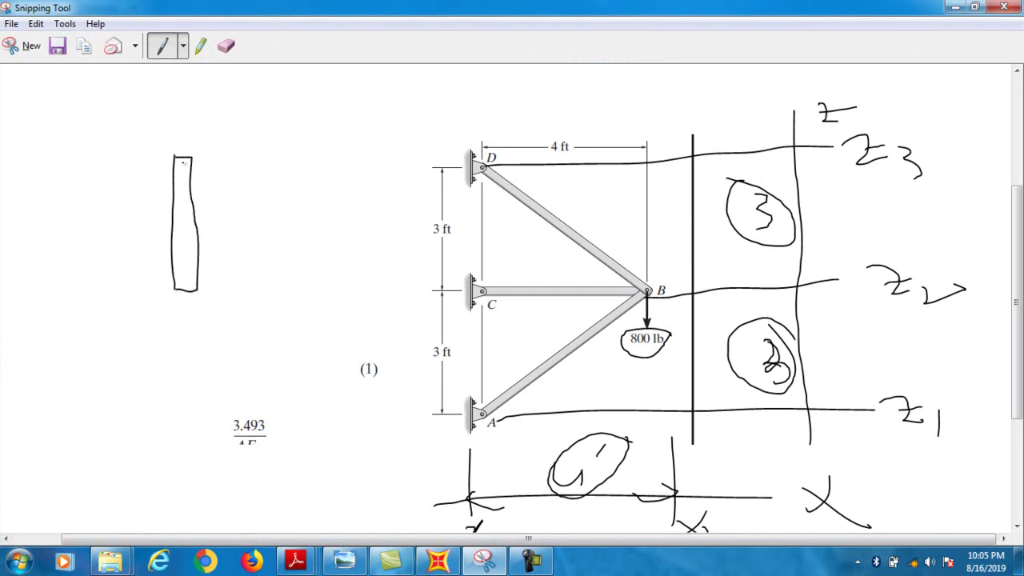
drag(185, 112, 200, 128)
mouse_move(183, 264)
mouse_down()
mouse_move(189, 327)
mouse_move(196, 317)
mouse_up()
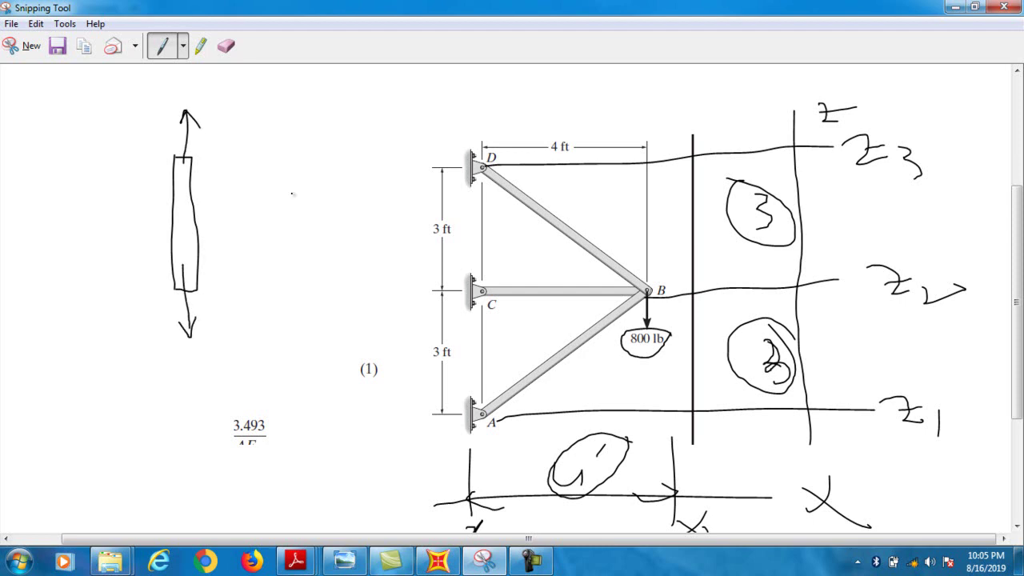
mouse_move(238, 159)
mouse_down()
mouse_move(280, 159)
mouse_move(283, 300)
mouse_move(255, 300)
mouse_move(247, 156)
mouse_up()
drag(255, 118, 261, 187)
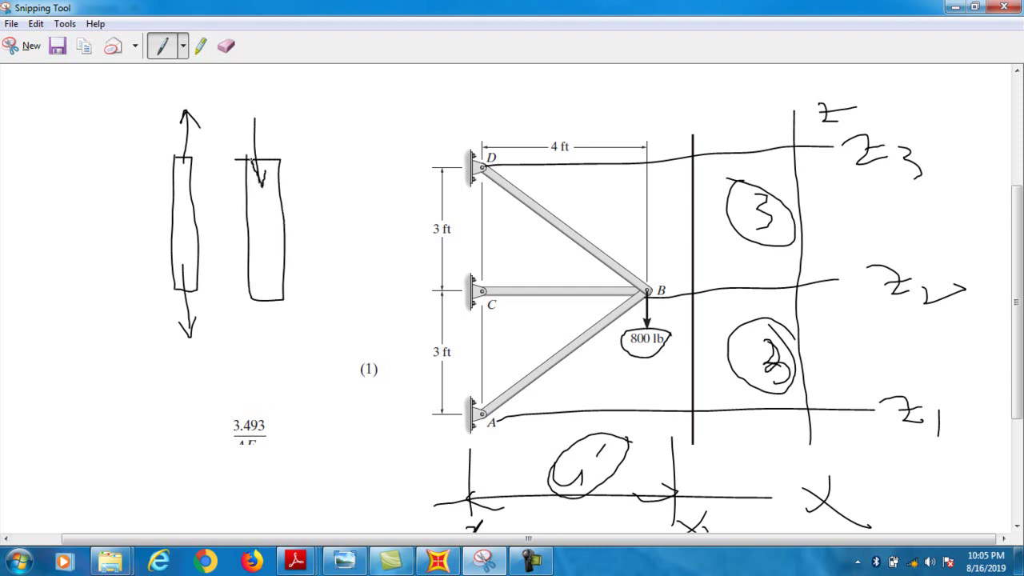
drag(268, 270, 263, 342)
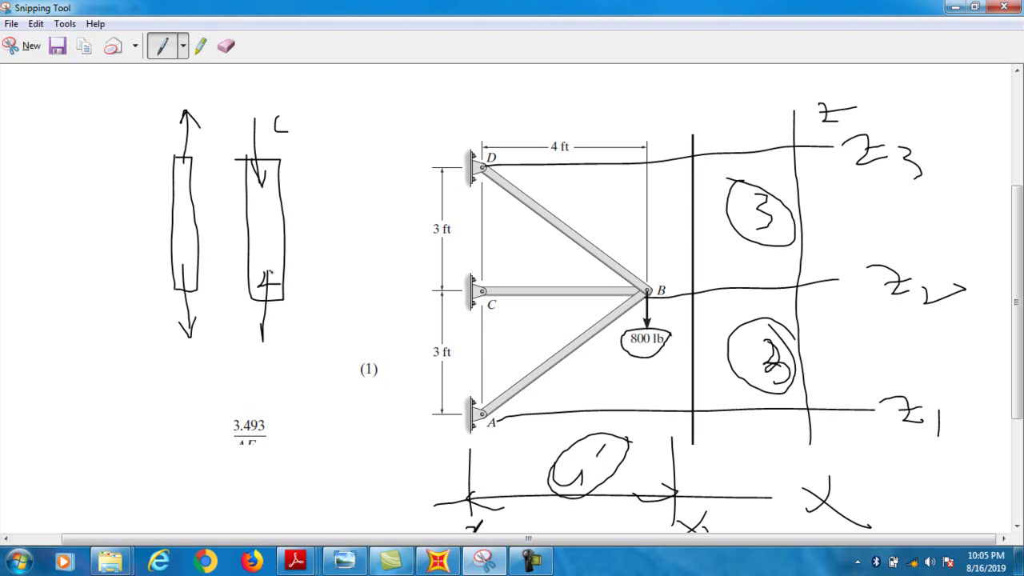
drag(282, 333, 302, 346)
drag(136, 85, 173, 80)
drag(162, 340, 169, 367)
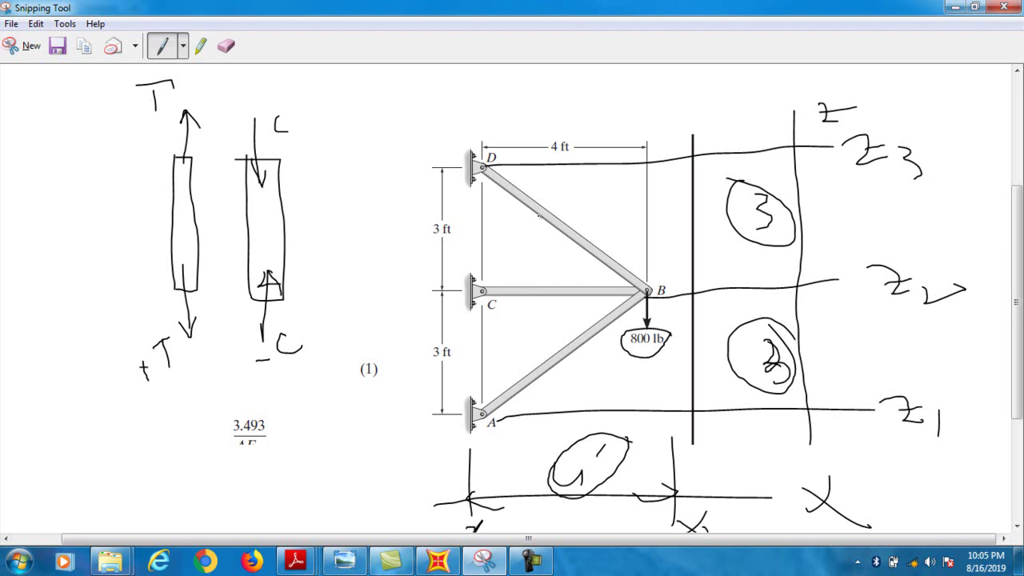
Label truss member DB as tension and AB as circled compression, then return to SAP2000
drag(553, 207, 550, 233)
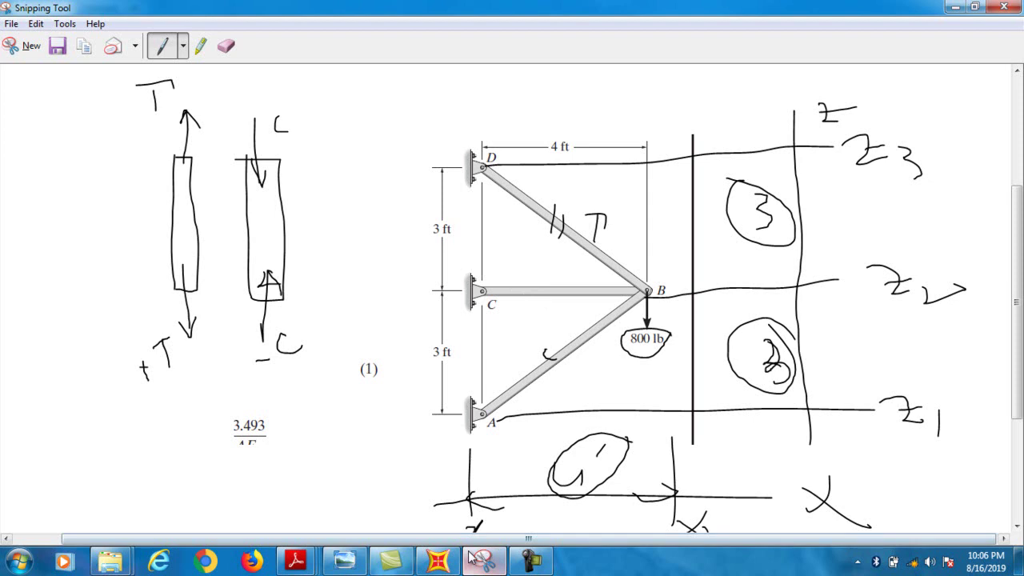
drag(543, 342, 544, 375)
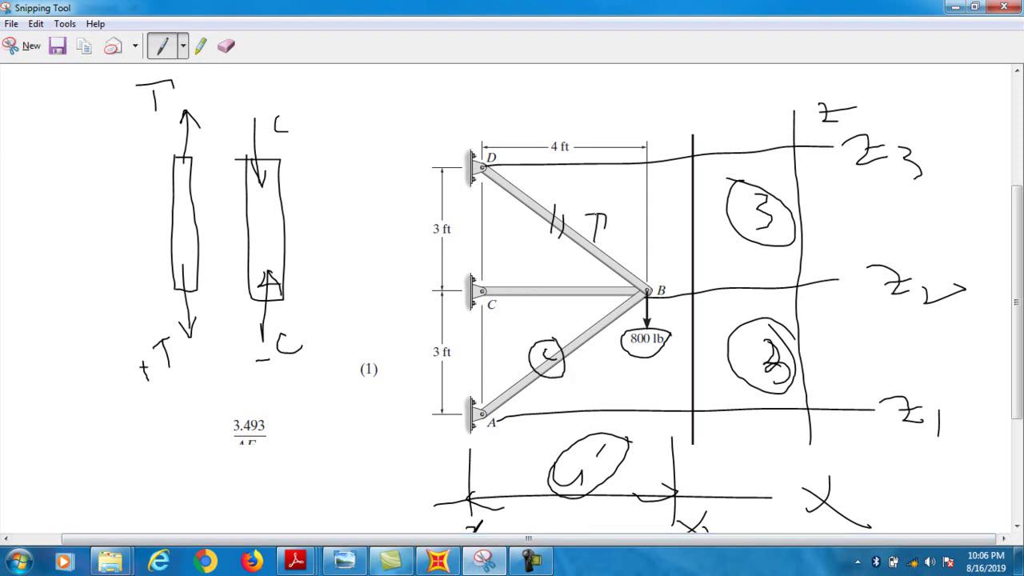
mouse_move(600, 203)
mouse_down()
mouse_move(590, 240)
mouse_move(608, 230)
mouse_move(595, 199)
mouse_up()
click(438, 560)
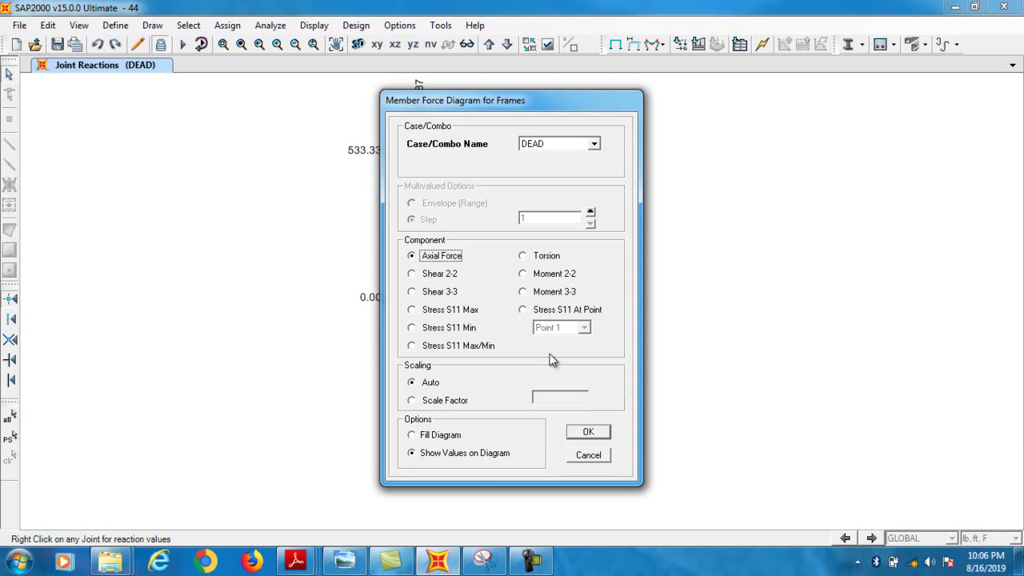
Show the DEAD case axial force diagram and zoom in to read 664.19 and -664.19 on the inclined members
click(589, 433)
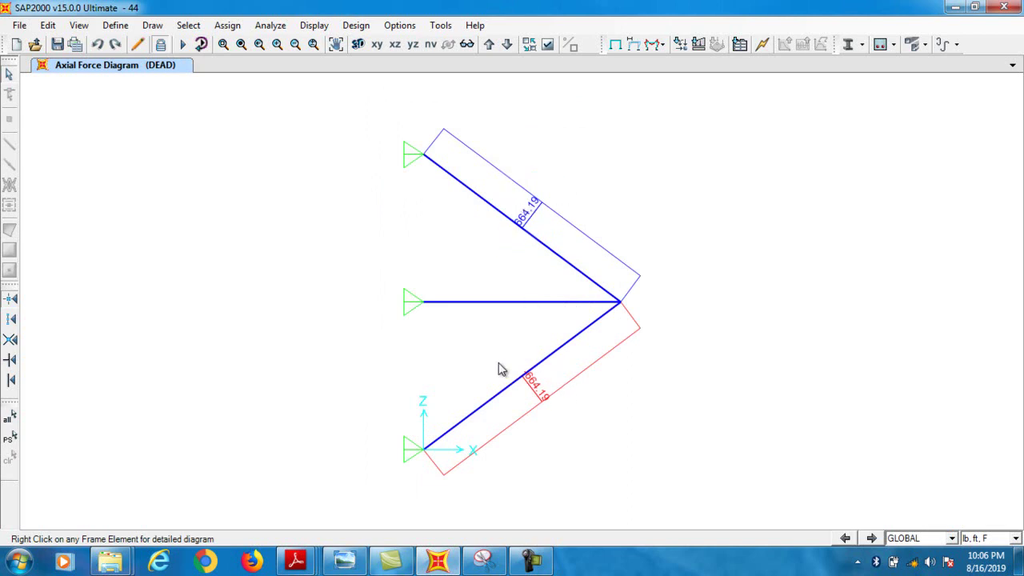
scroll(521, 389, up, 2)
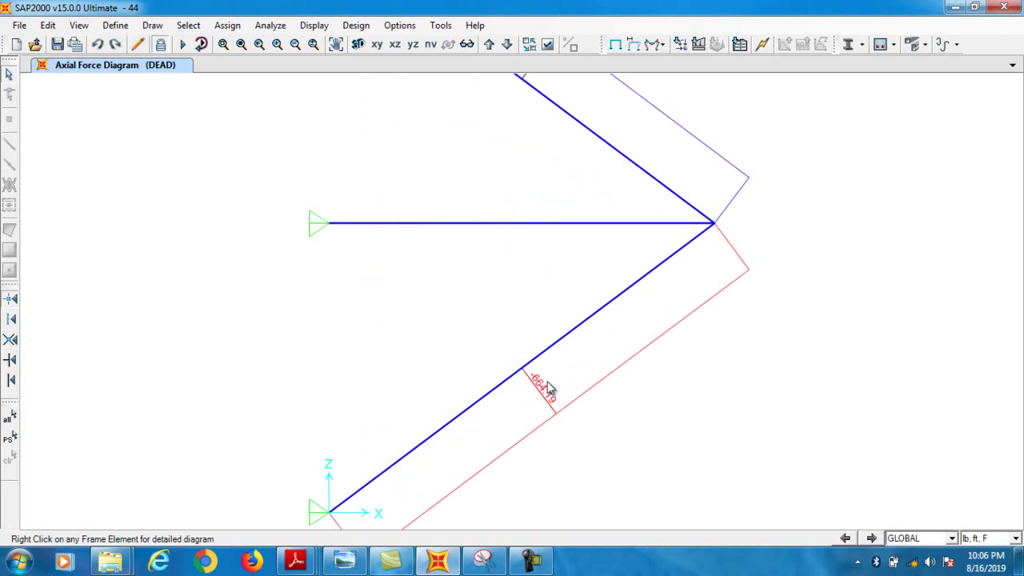
scroll(543, 232, down, 2)
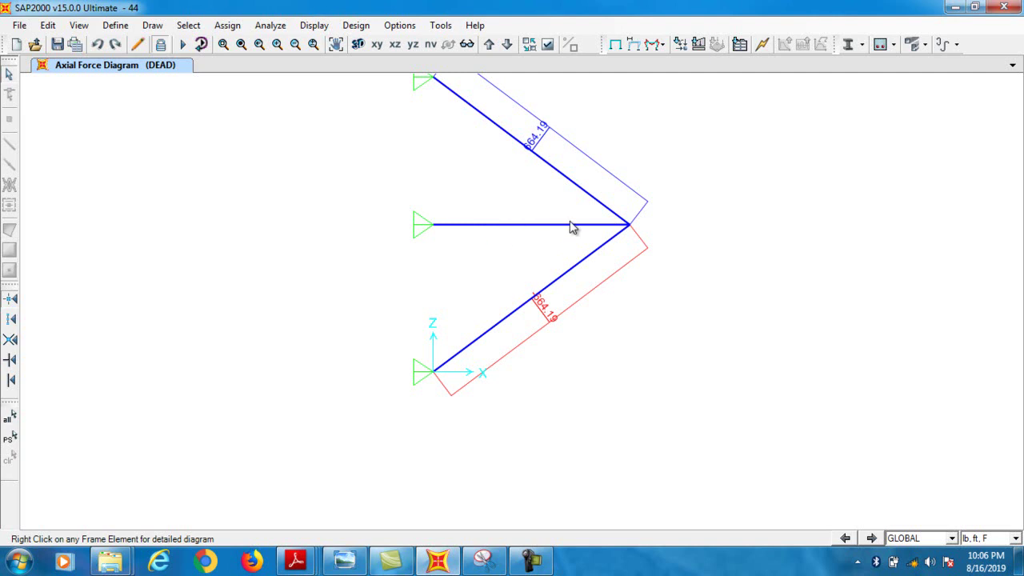
scroll(570, 224, down, 1)
scroll(566, 222, up, 1)
scroll(566, 223, down, 1)
mouse_move(504, 314)
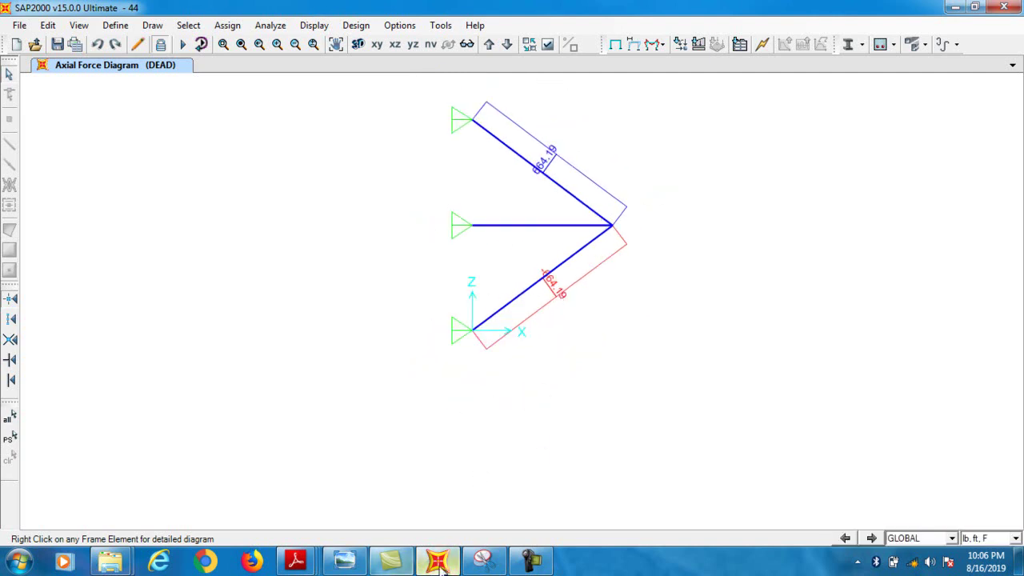
Scroll Chapter 10.pdf to the 10–25 answers: F_AB = 0.667 k (C), F_BD = 0.667 k (T), F_BC = 0
mouse_move(295, 565)
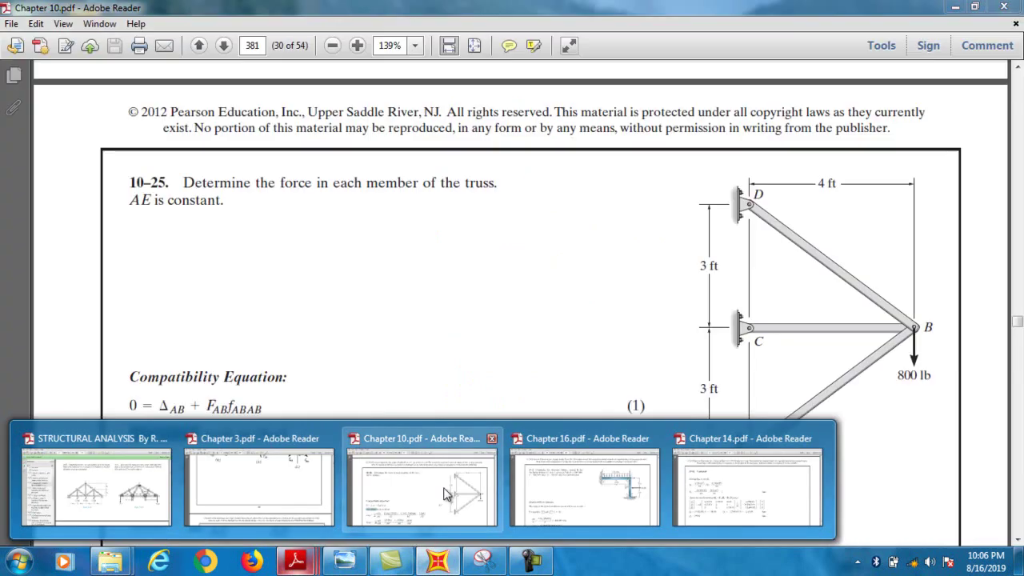
click(442, 487)
scroll(390, 439, down, 5)
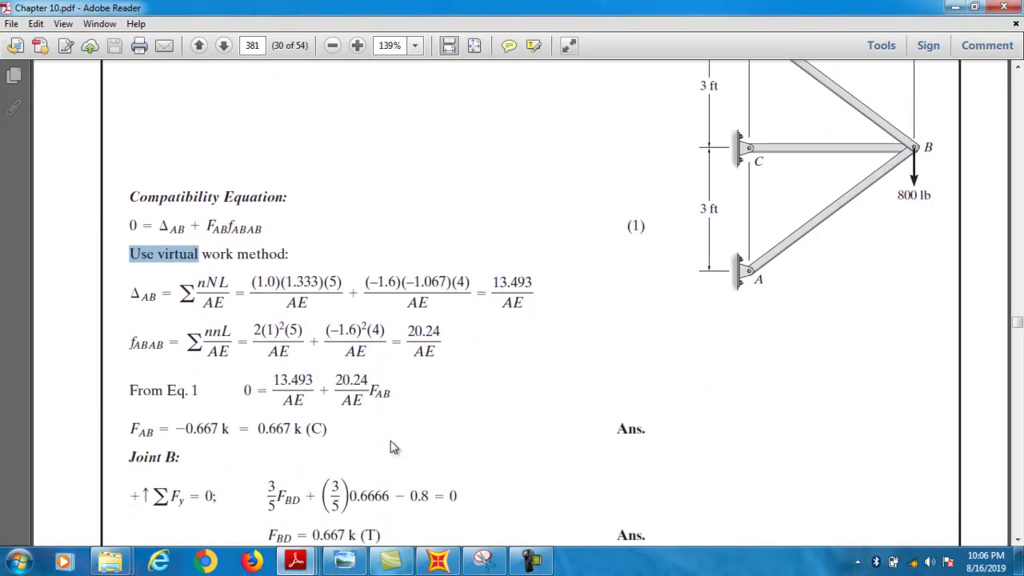
scroll(389, 439, down, 2)
drag(257, 320, 319, 323)
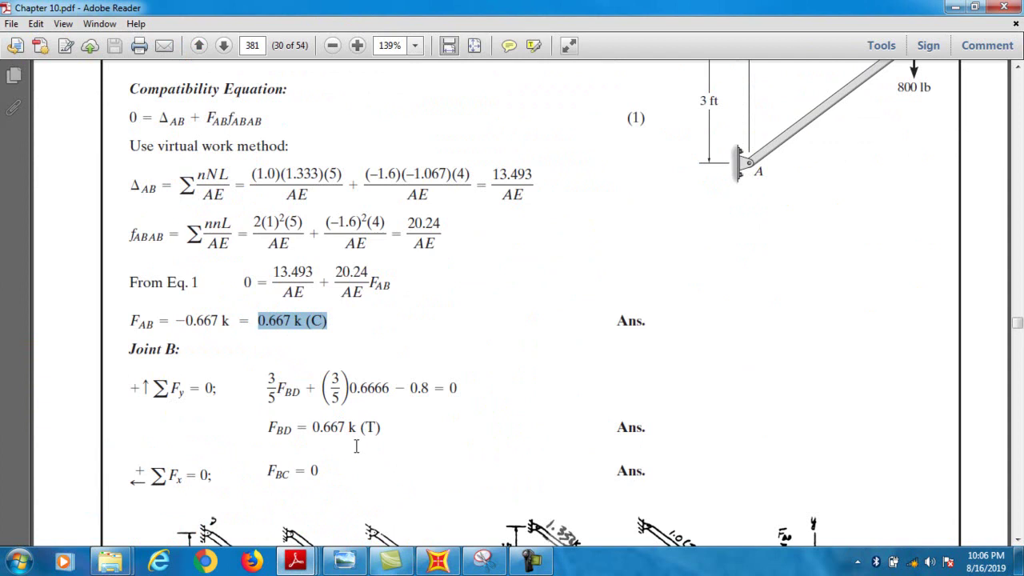
scroll(359, 442, down, 2)
drag(265, 397, 329, 396)
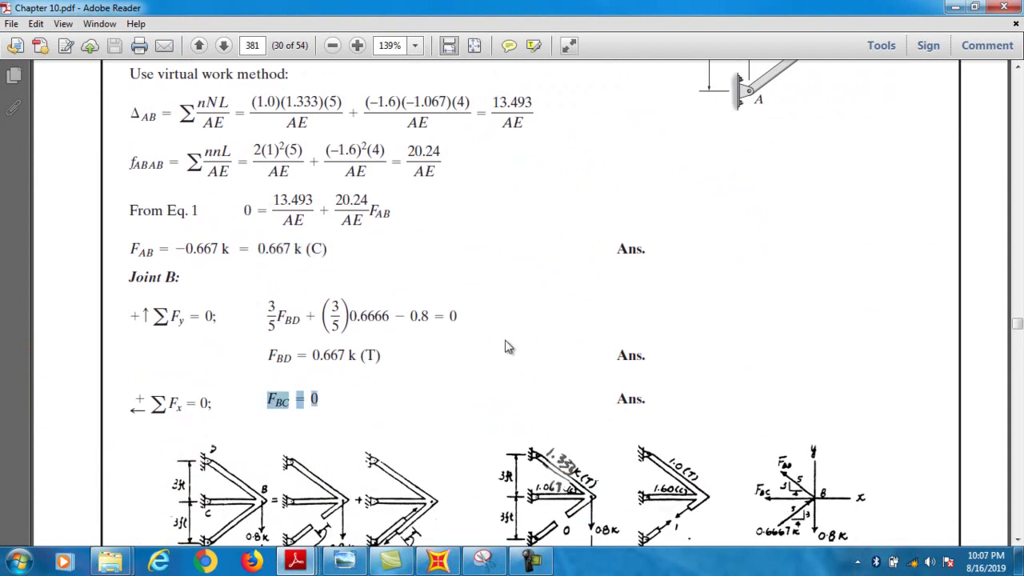
scroll(560, 344, down, 6)
scroll(599, 406, up, 4)
scroll(590, 374, up, 1)
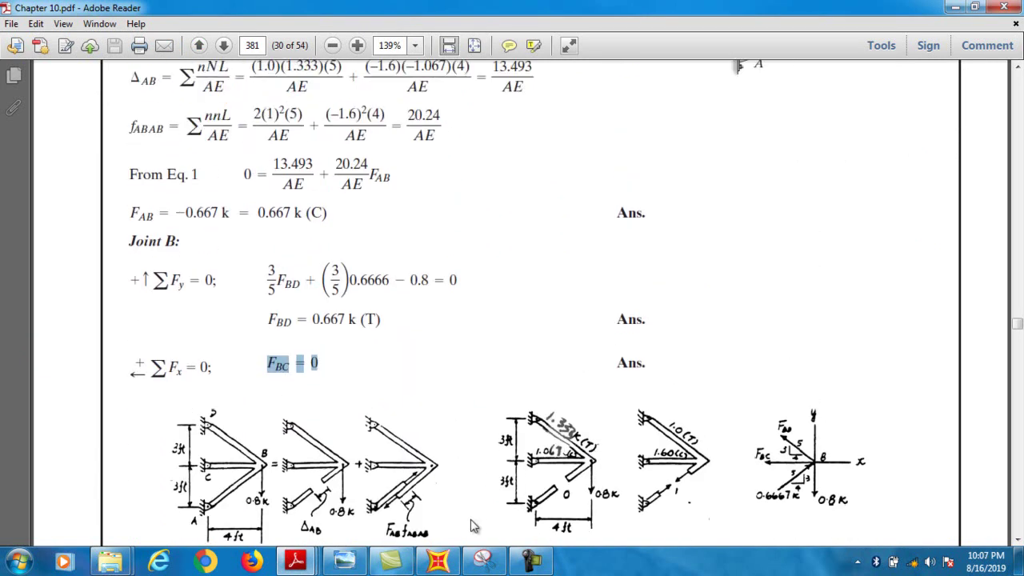
Return to the SAP2000 axial force diagram and zoom in on the truss
click(442, 559)
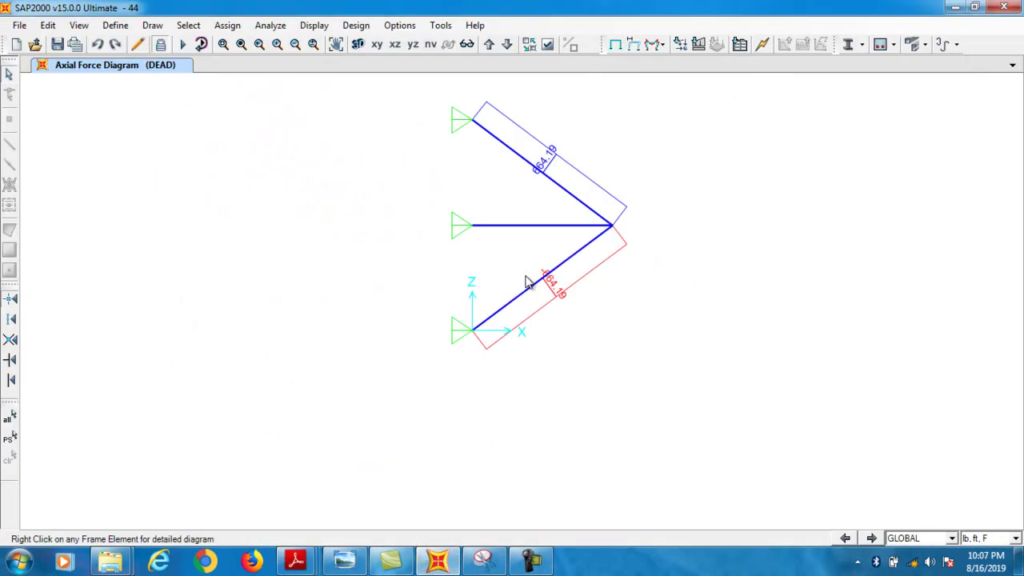
scroll(528, 260, up, 1)
scroll(548, 219, down, 1)
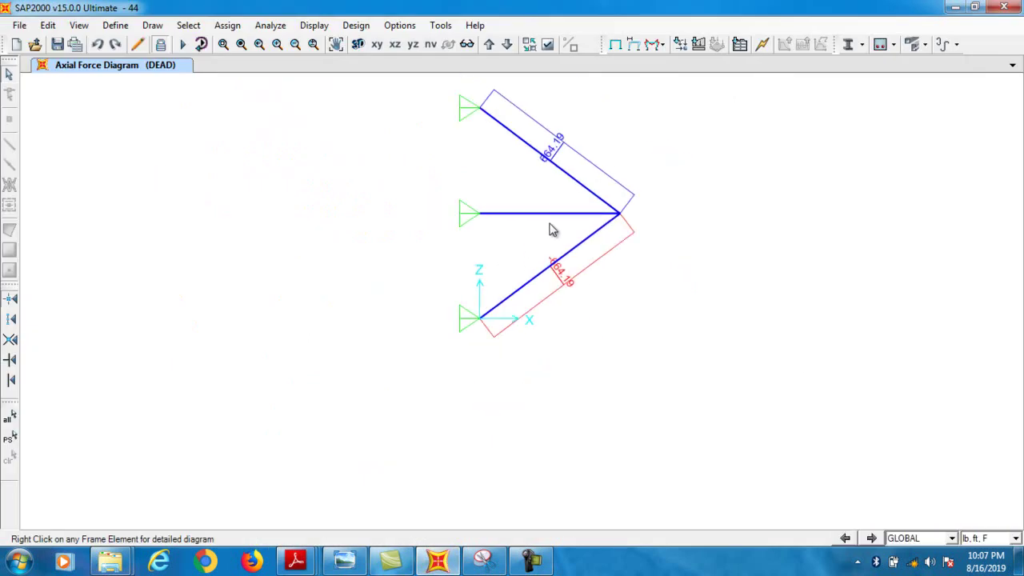
scroll(552, 362, down, 1)
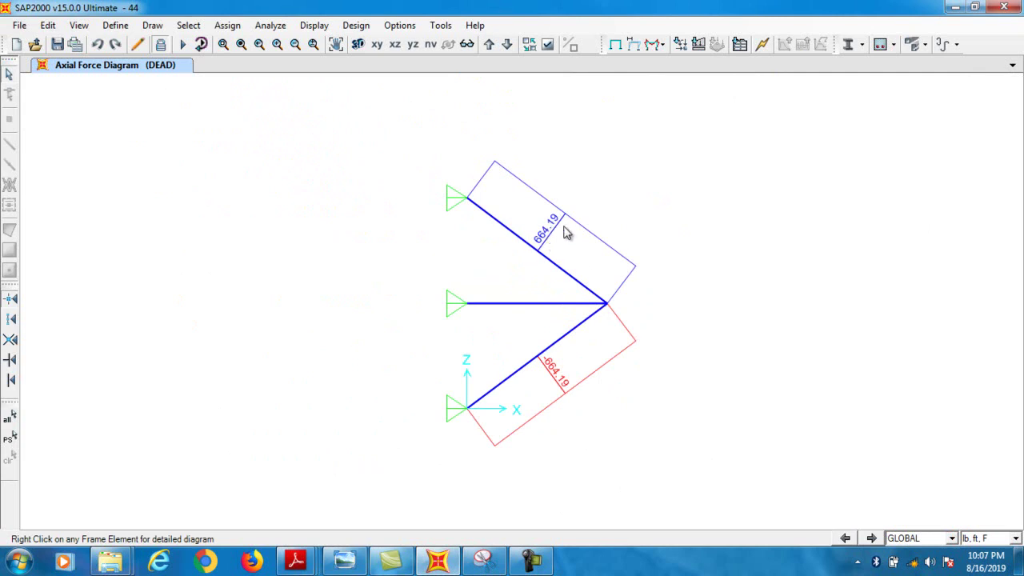
Set display units to Kip, ft, F so the inclined members read ±0.66, then show intro.PNG
click(1015, 539)
click(973, 407)
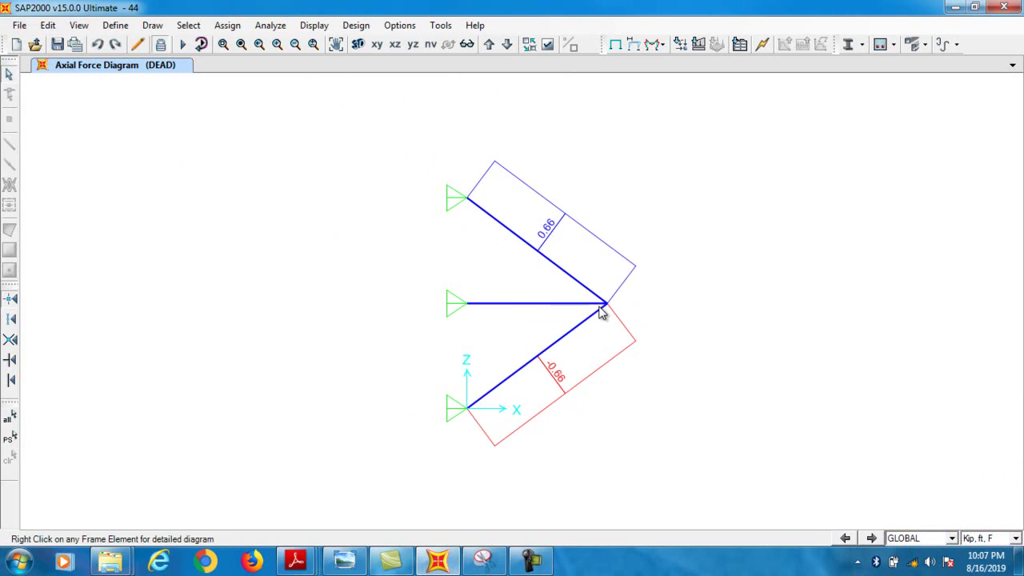
click(530, 561)
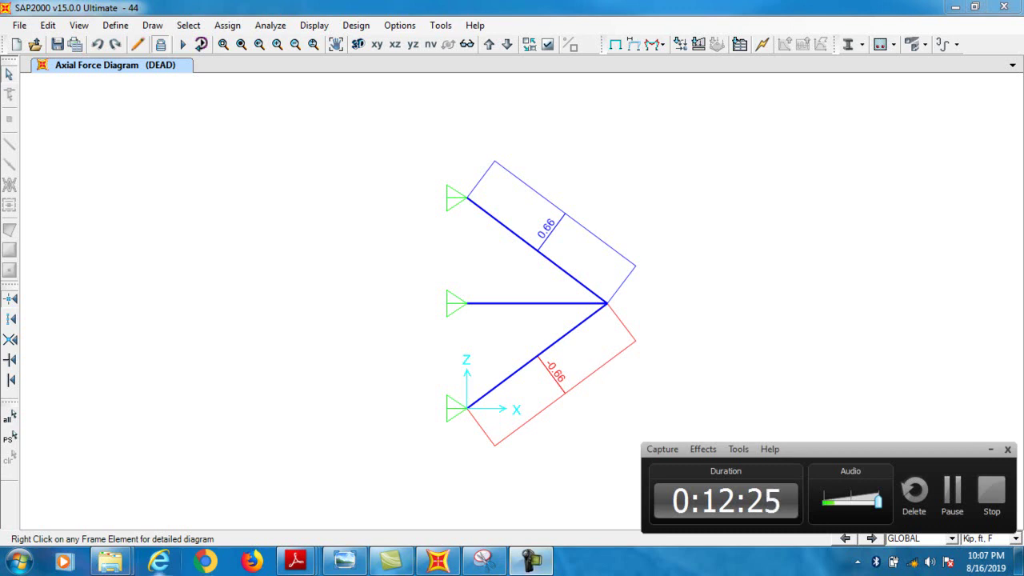
click(344, 565)
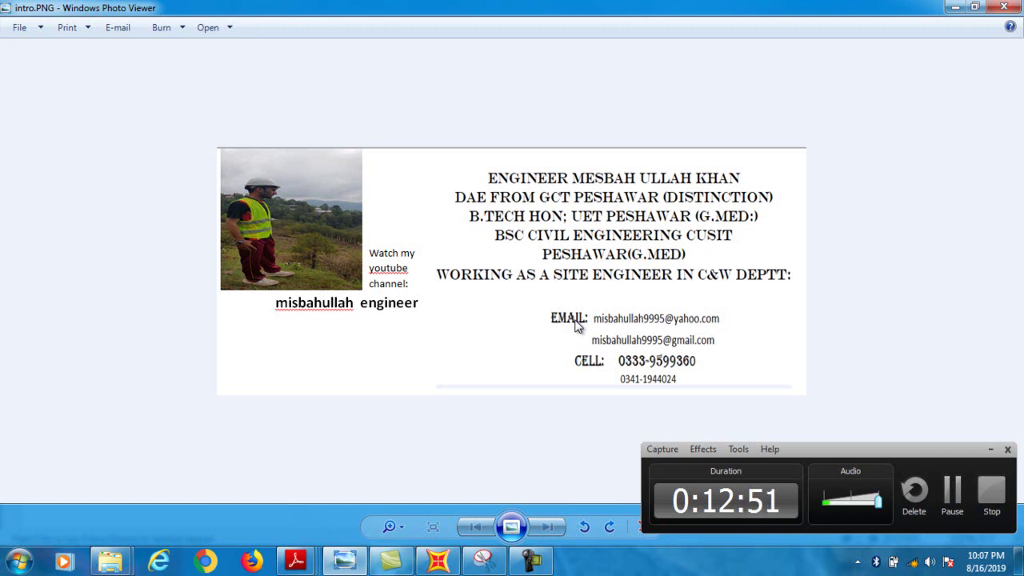
View the intro.PNG card, then return to SAP2000's DEAD axial force diagram reading 0.66 and -0.66 kip
click(991, 453)
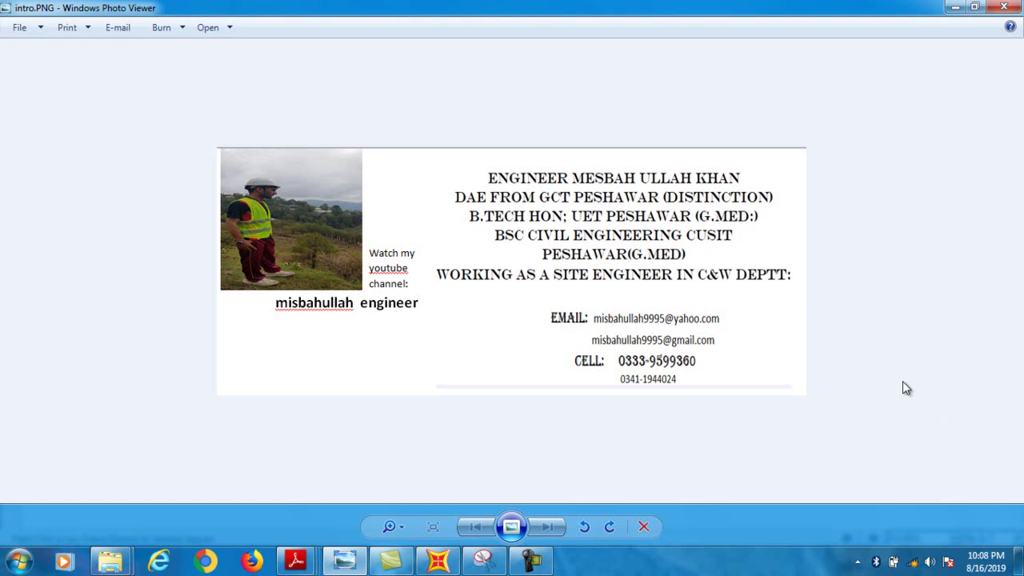
mouse_move(437, 560)
click(438, 560)
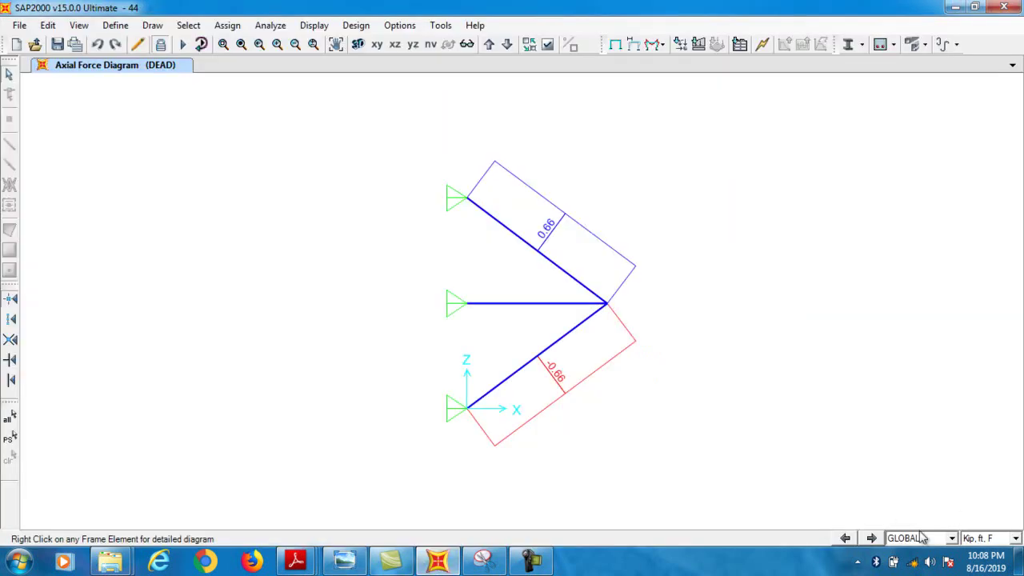
click(531, 560)
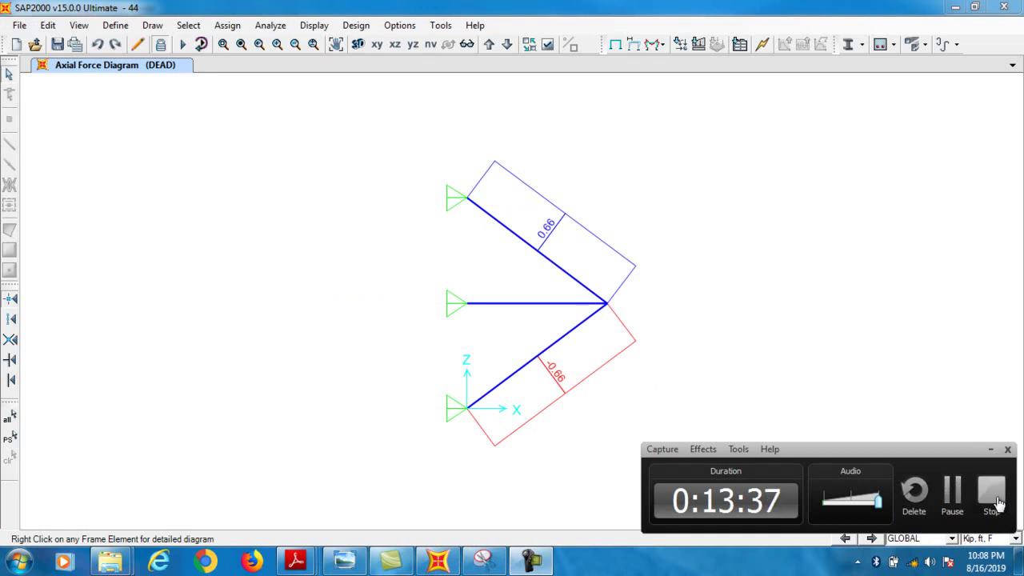